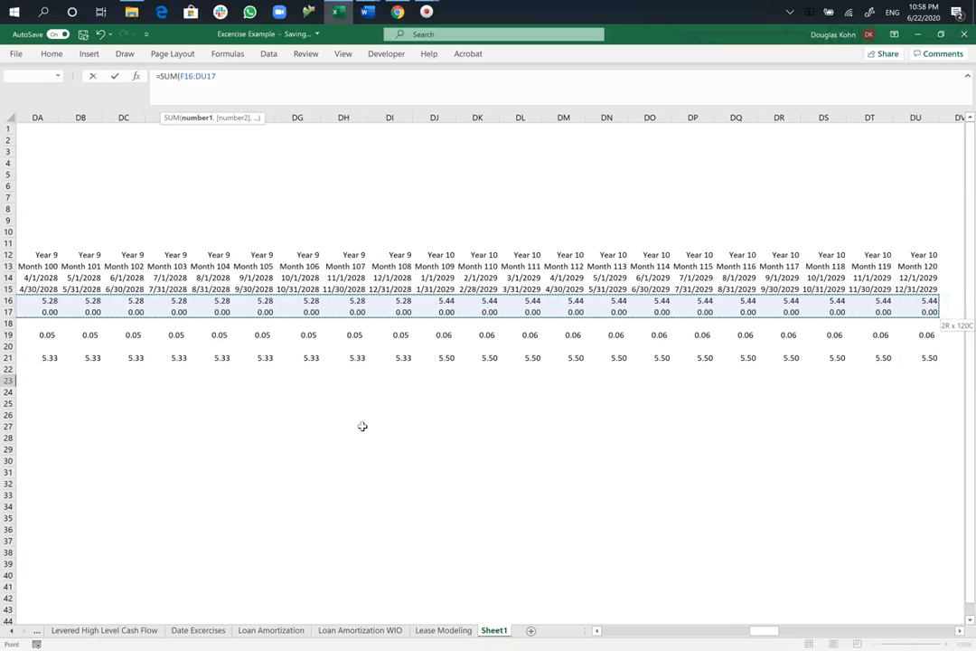
Complete the formula in F23 as =SUM(F16:DU17)*-C6 to calculate the leasing commissions.
type(")*-")
key("Left")
key("Left")
key("Left")
key("Left")
key("Left")
key("Up")
key("Up")
key("Up")
key("Up")
key("Up")
key("Up")
key("Up")
key("Up")
key("Up")
key("Up")
key("Up")
key("Up")
key("Up")
key("Up")
key("Up")
key("Up")
key("Up")
key("Up")
key("Right")
key("Right")
key("Down")
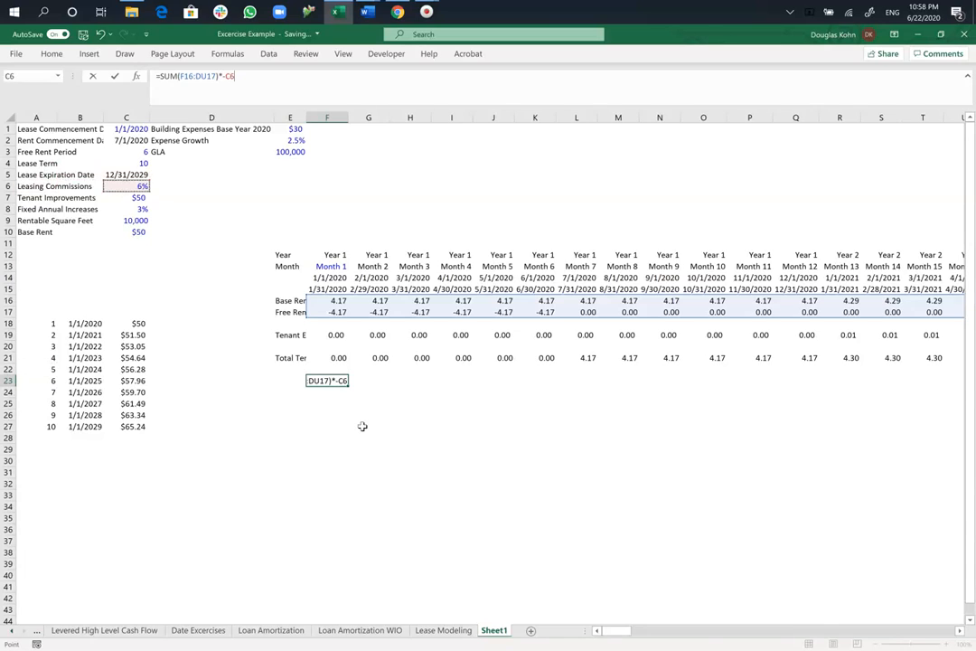
key("Return")
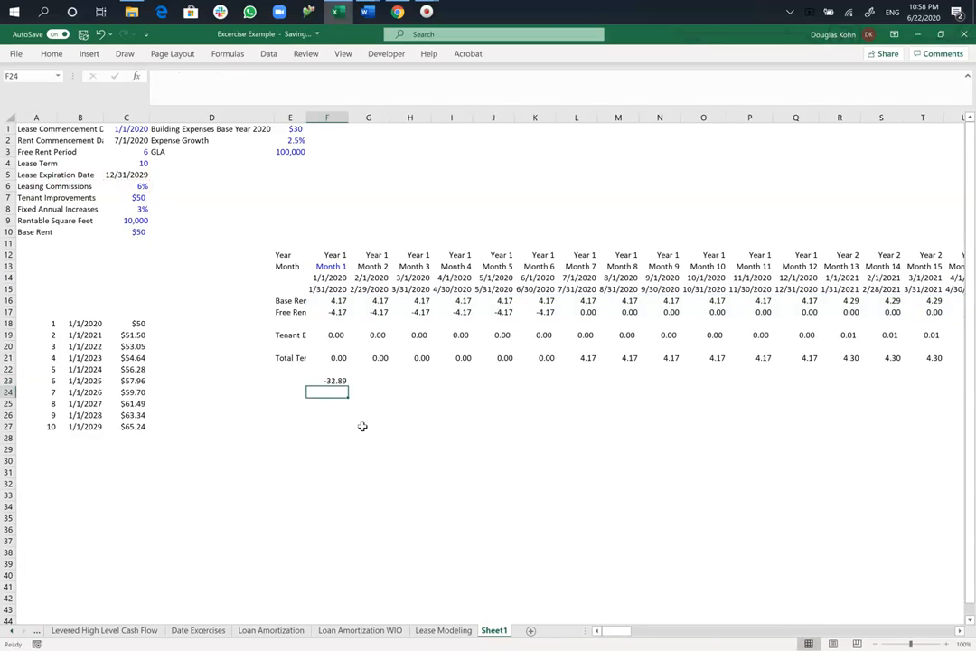
Label the new row in E23 as Leasing Commissions.
key("Up")
key("Left")
type("Leasing")
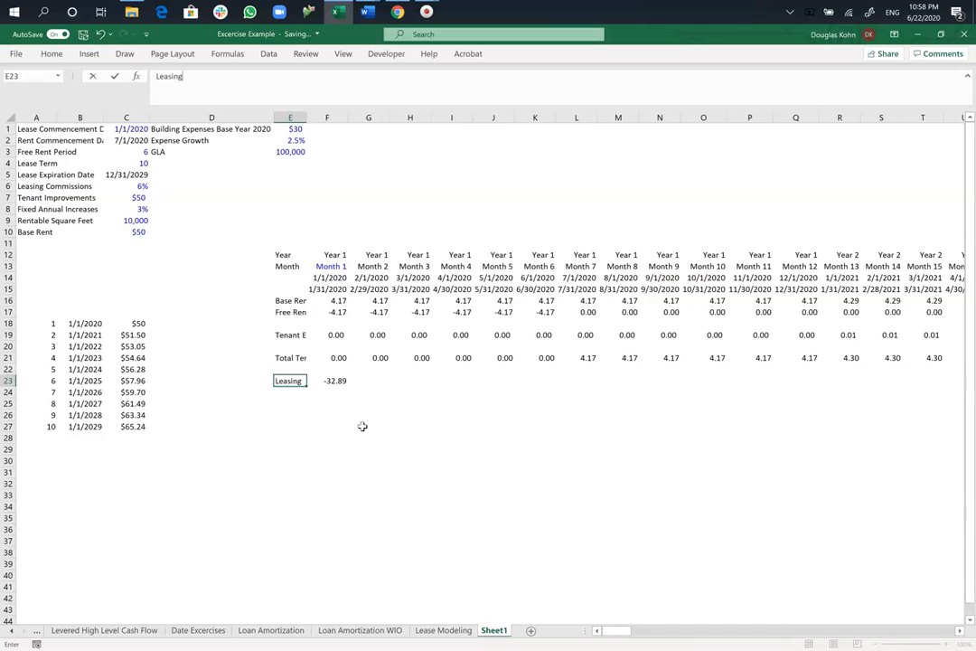
type(" Commissions")
key("Return")
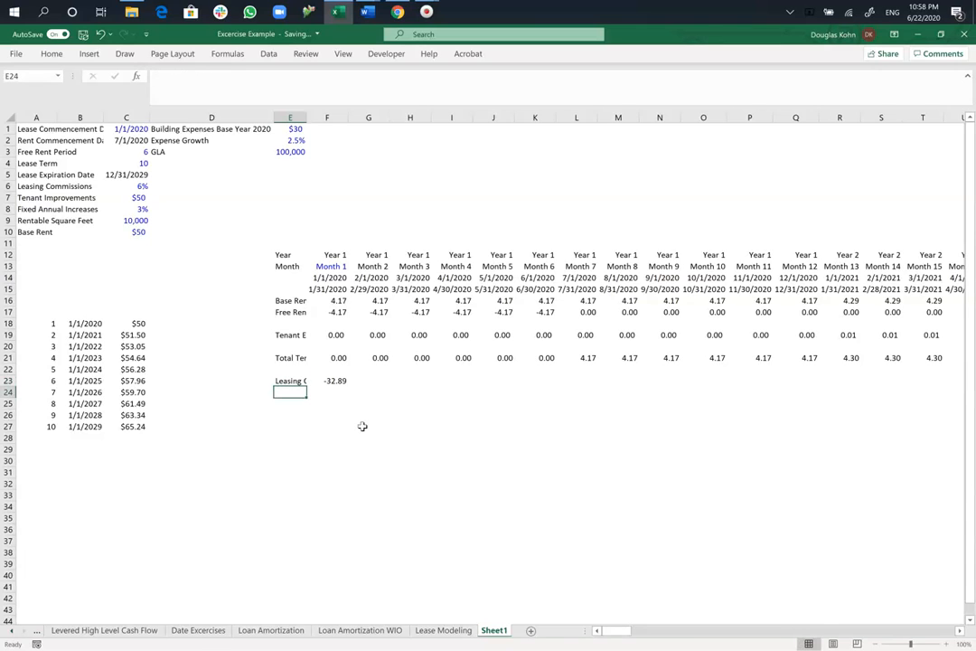
key("Up")
key("alt")
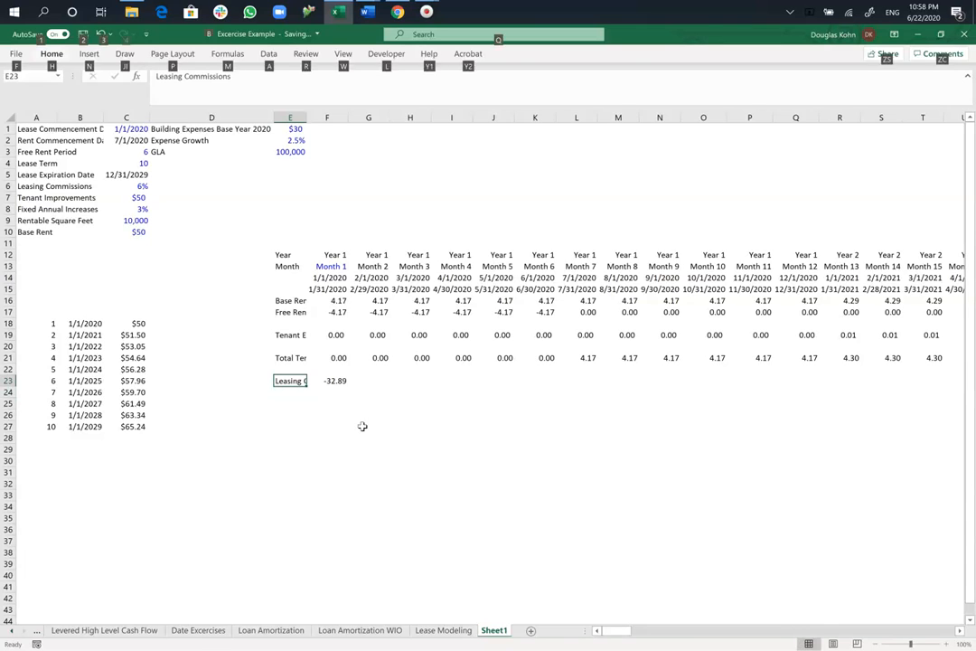
key("n")
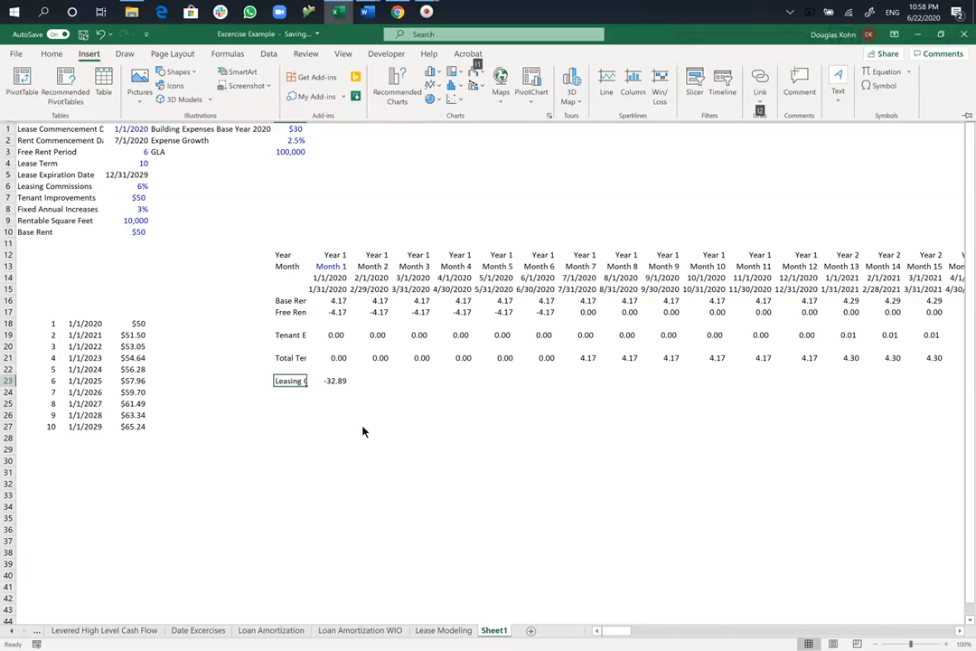
key("Escape")
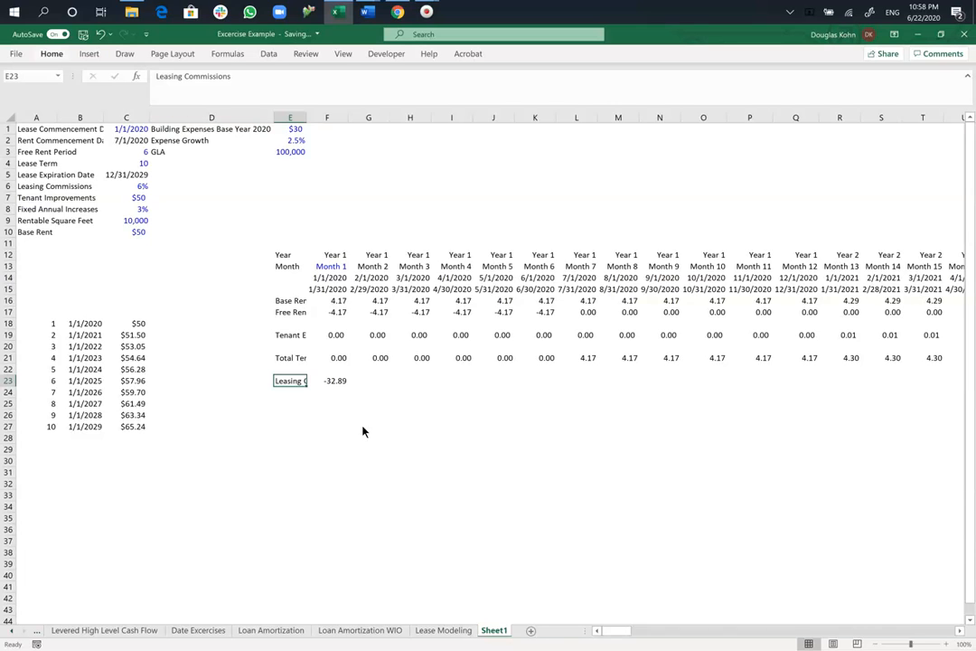
AutoFit the width of column E to the Leasing Commissions label.
key("alt+h")
key("o")
key("i")
Label E24, directly below Leasing Commissions, as Tenant Improvements.
key("Down")
key("Down")
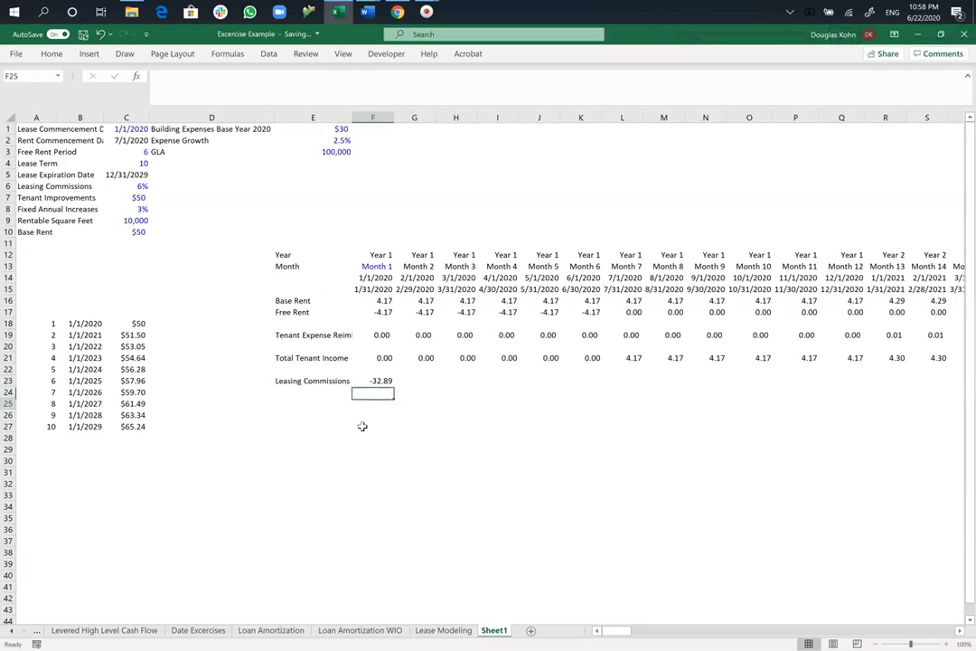
key("Up")
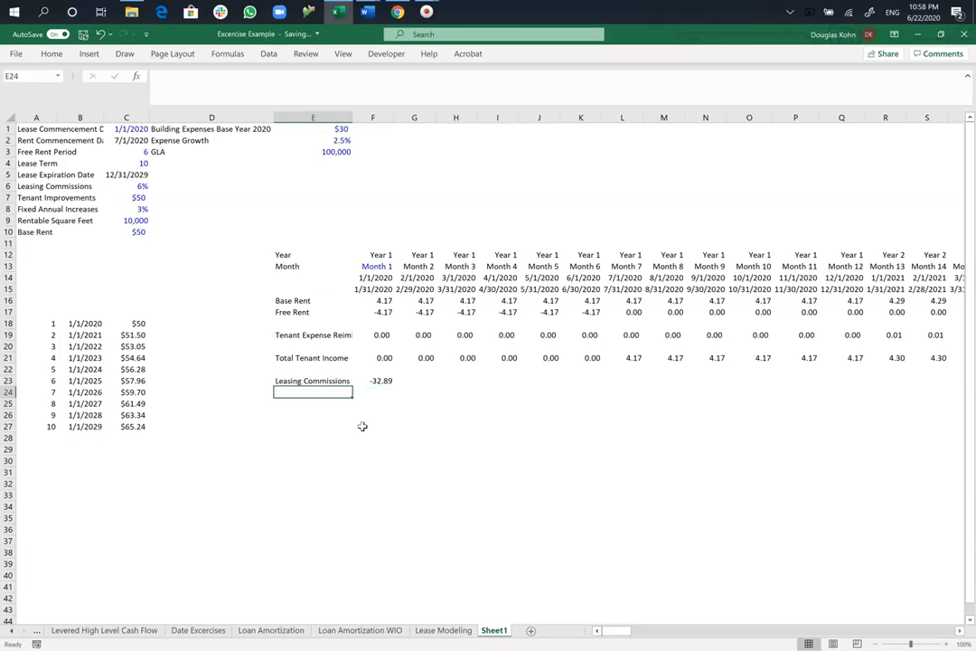
type("Tenant Imp")
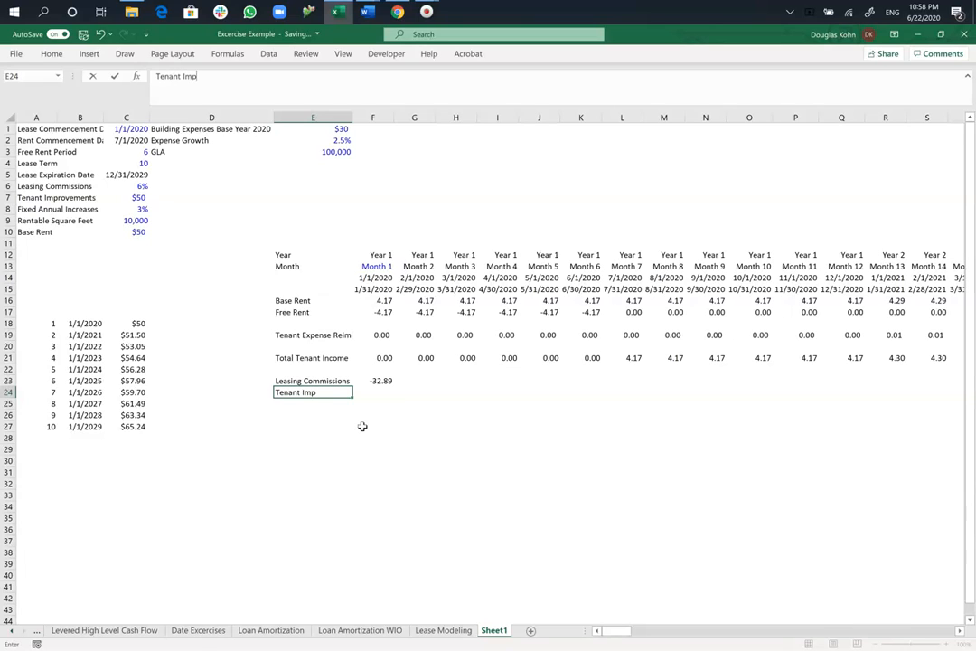
type("rovements")
key("Tab")
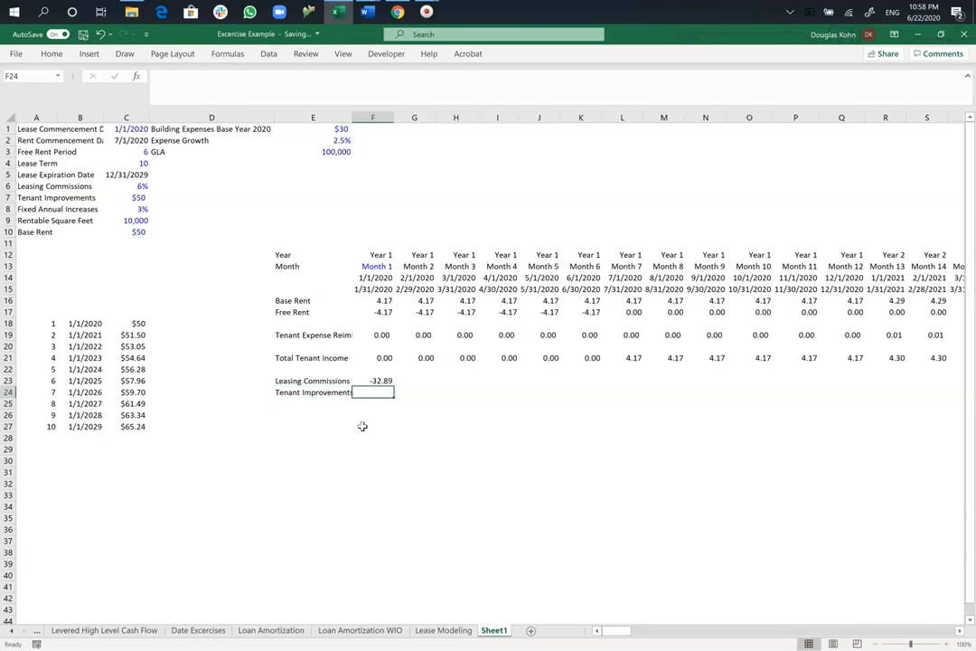
Enter the formula =-C7 in F24 to bring in the tenant improvements as a negative amount.
type("=-")
key("Up")
key("Up")
key("Left")
key("Up")
key("Up")
key("Up")
key("Up")
key("Up")
key("Up")
key("Up")
key("Up")
key("Up")
key("Up")
key("Up")
key("Up")
key("Up")
key("Left")
key("Left")
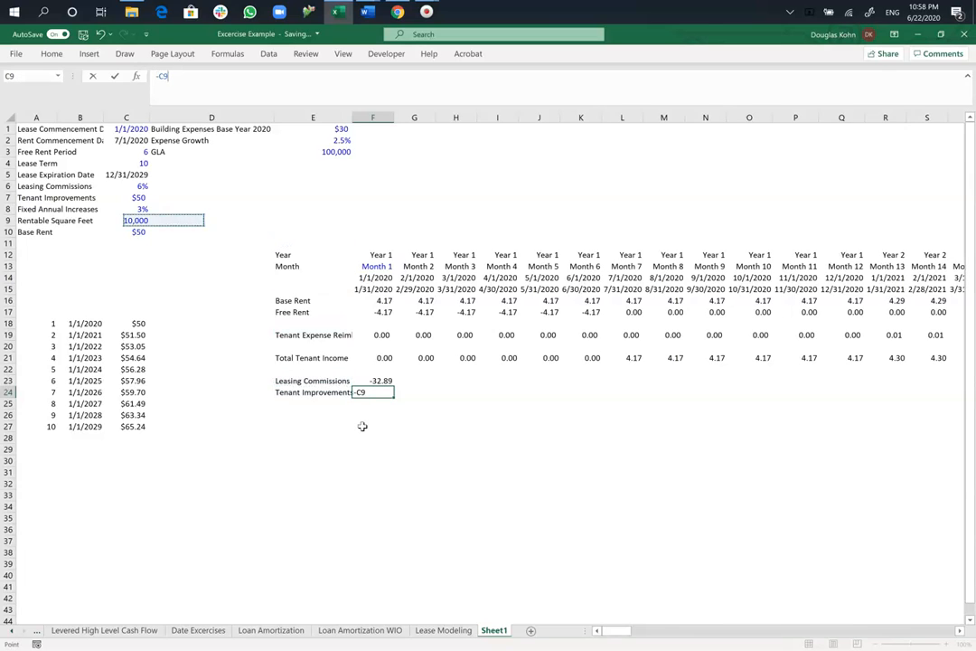
key("Up")
key("Up")
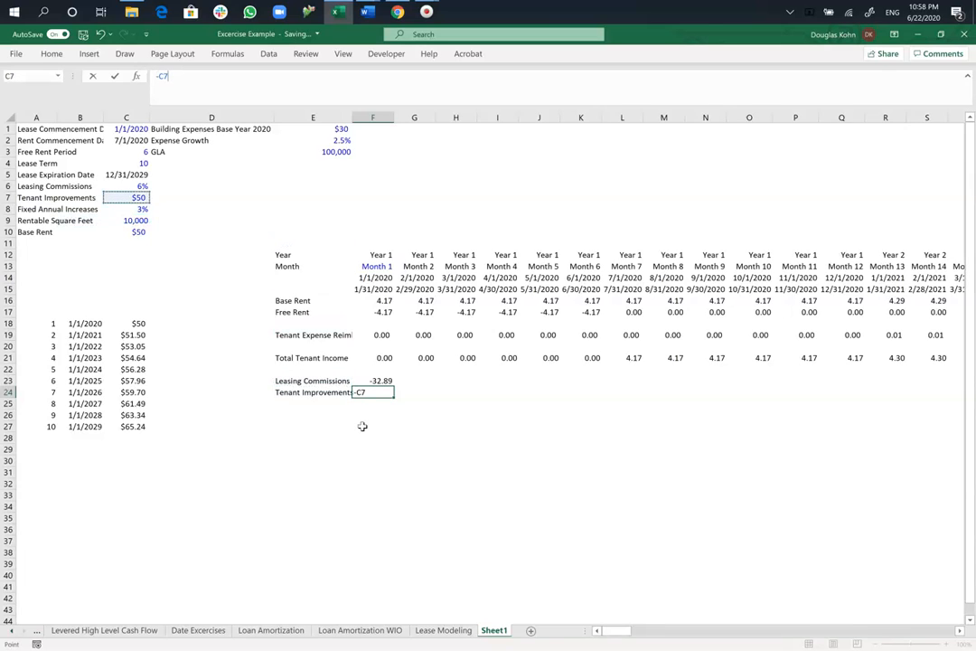
key("Return")
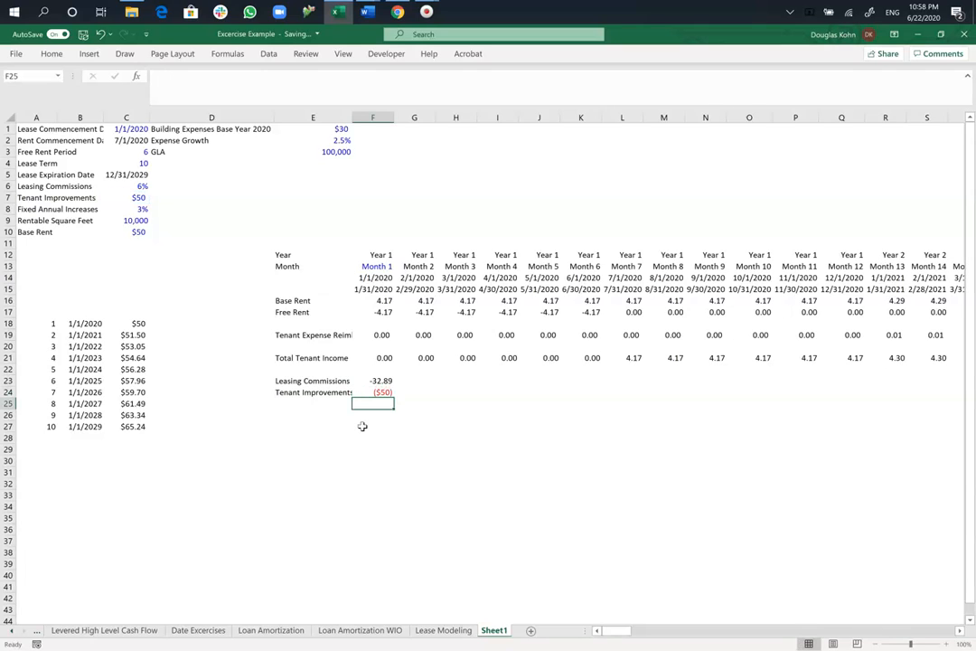
Copy the number format of the leasing commissions value in F23 onto the tenant improvements value in F24.
key("Up")
key("Up")
key("Down")
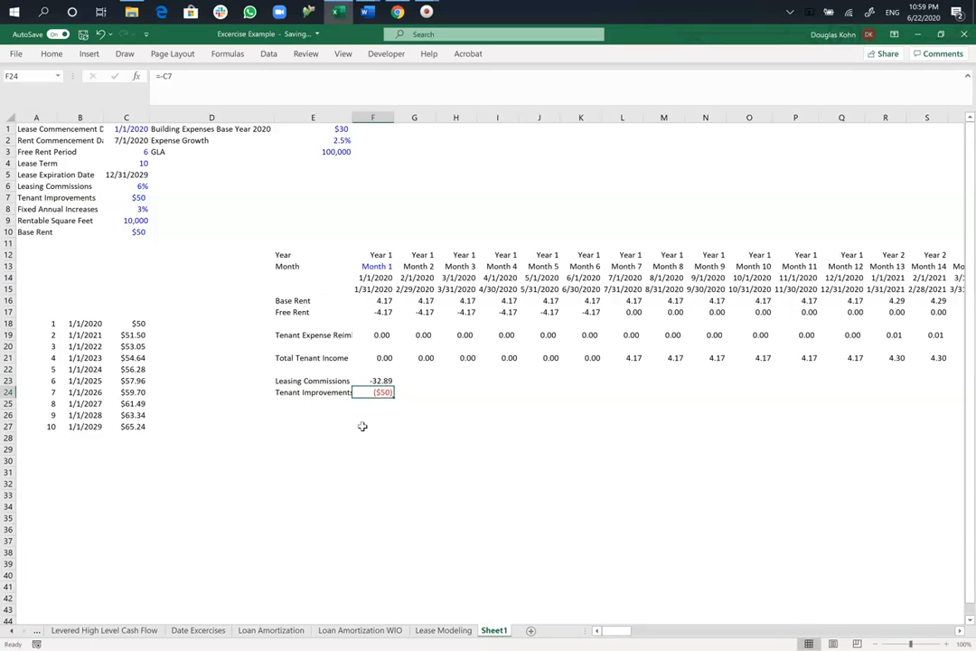
left_click(378, 381)
left_click(52, 54)
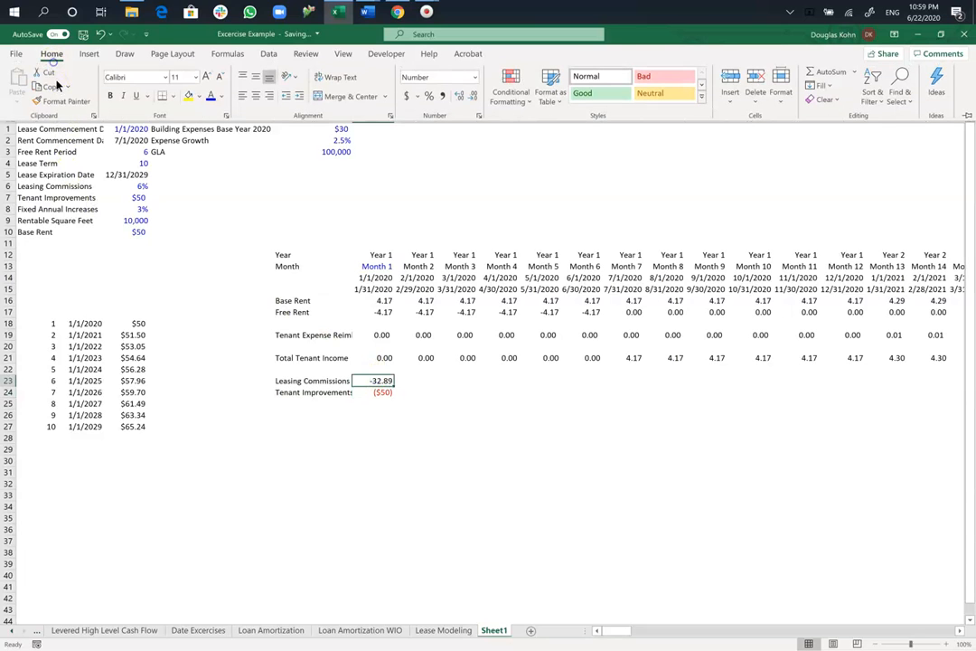
left_click(60, 102)
left_click(384, 391)
Label E26 as Net Rental Income, leaving one blank row below Tenant Improvements.
key("Down")
key("Down")
key("Left")
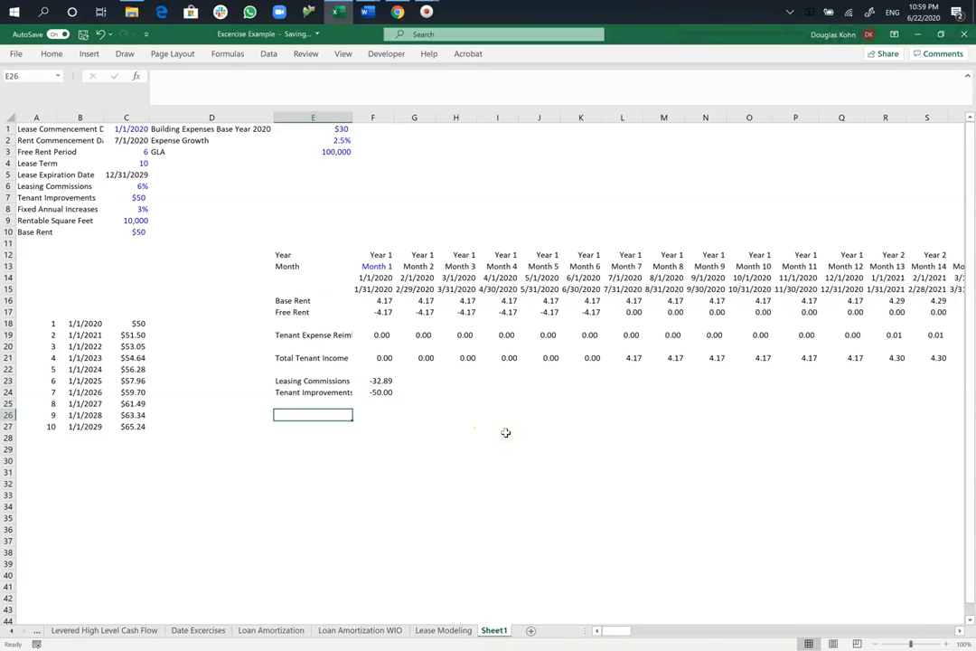
type("Net RE")
key("BackSpace")
type("ental Income")
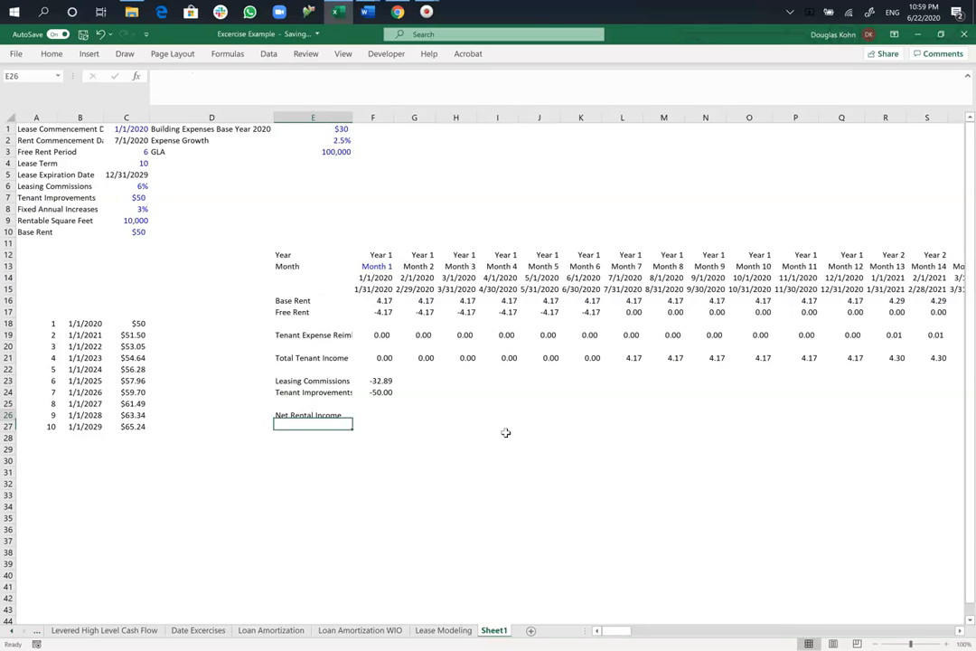
Enter =SUM(F21:F25) in F26 to calculate the Month 1 net rental income.
key("Tab")
type("=SUM(")
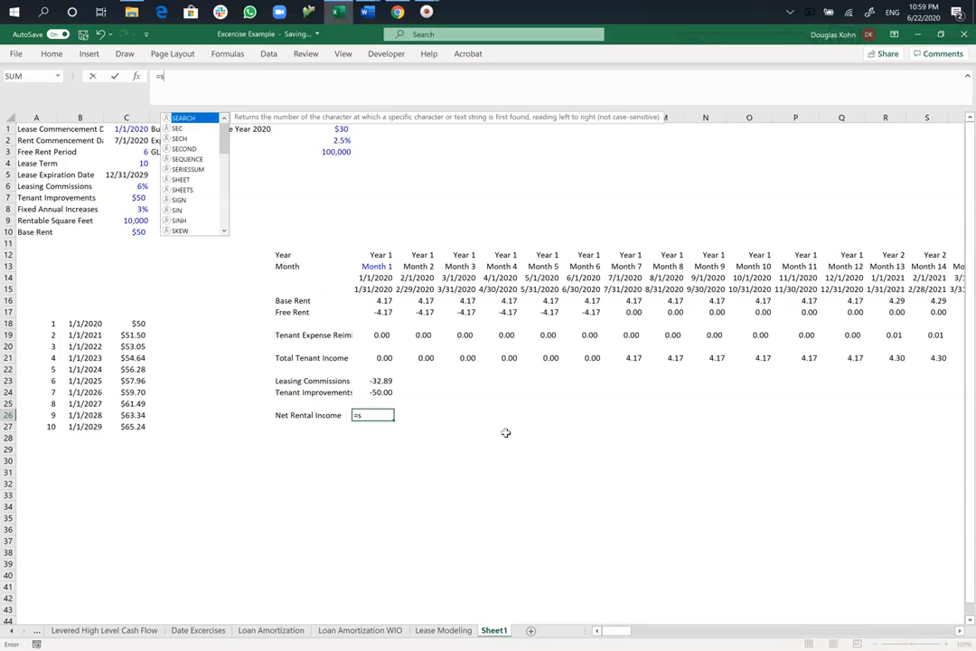
key("Up")
key("shift+Up")
key("shift+Up")
key("shift+Up")
key("shift+Up")
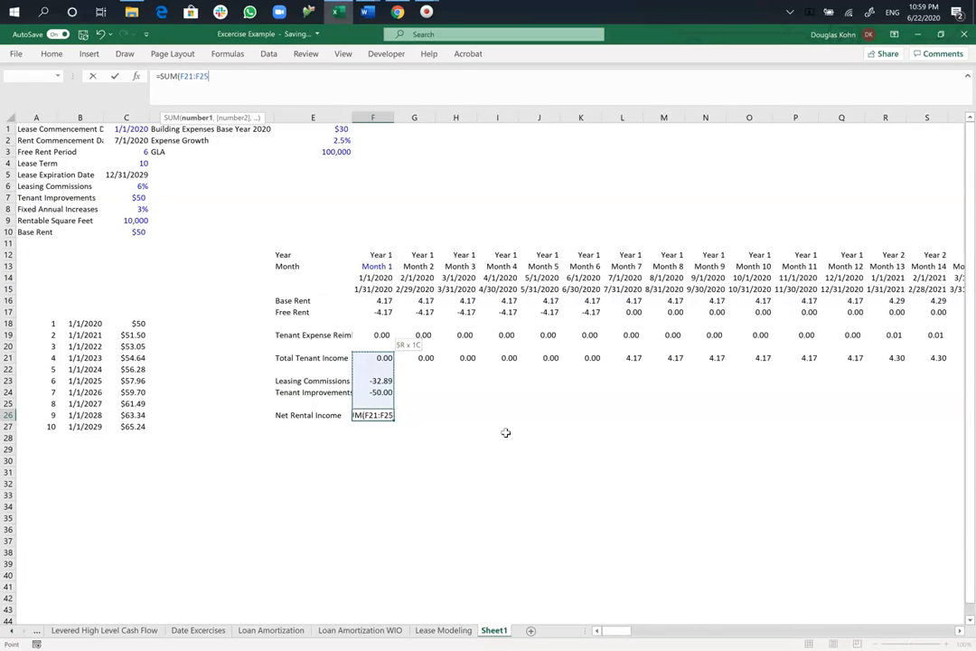
key("Return")
Copy the Month 1 net rental income formula in F26 across row 26 through Month 120 in column DU.
key("Up")
key("ctrl+c")
key("shift+Right")
key("shift+Right")
key("shift+Right")
key("shift+Right")
key("shift+Right")
key("shift+Right")
key("shift+Right")
key("shift+Right")
key("shift+Right")
key("shift+Right")
key("shift+Right")
key("shift+Right")
key("shift+Right")
key("shift+Right")
key("shift+Right")
key("shift+Right")
key("shift+Right")
key("shift+Right")
key("shift+Right")
key("shift+Right")
key("shift+Right")
key("shift+Right")
key("shift+Right")
key("shift+Right")
key("shift+Right")
key("shift+Right")
key("shift+Right")
key("shift+Right")
key("shift+Right")
key("shift+Right")
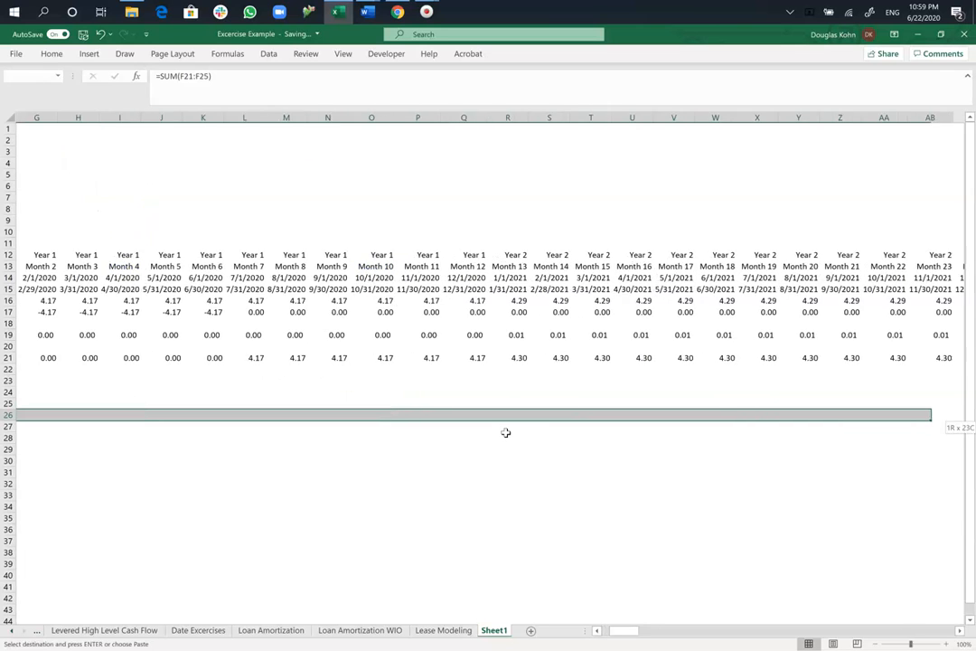
key("shift+Right")
key("shift+Right")
key("shift+Right")
key("shift+Right")
key("shift+Right")
key("shift+Right")
key("shift+Right")
key("shift+Right")
key("shift+Right")
key("shift+Right")
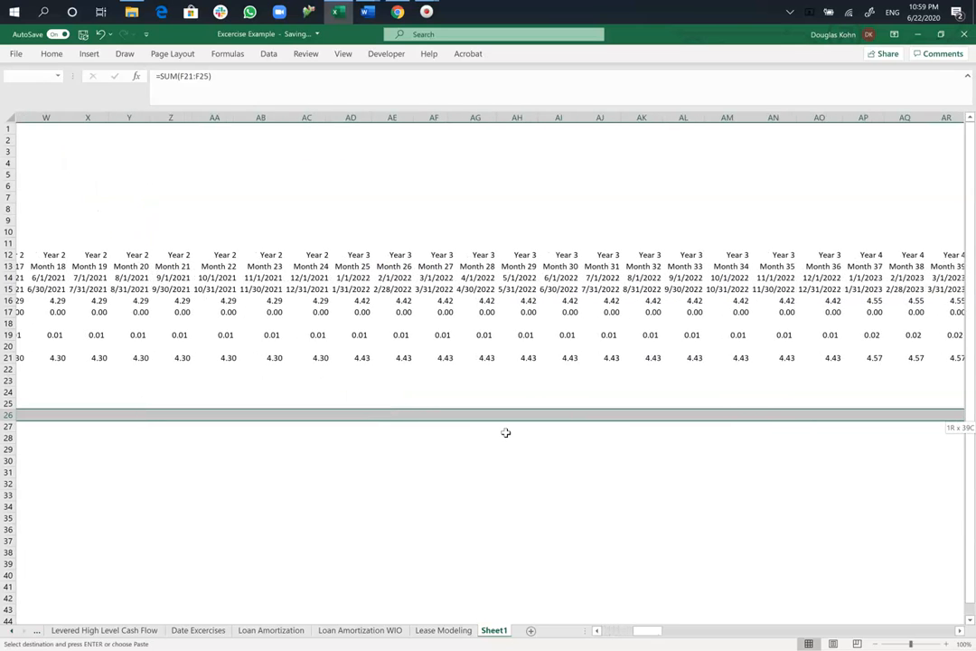
key("shift+Right")
key("shift+Right")
key("shift+Right")
key("shift+Right")
key("shift+Right")
key("shift+Right")
key("shift+Right")
key("shift+Right")
key("shift+Right")
key("shift+Right")
key("shift+Right")
key("shift+Right")
key("shift+Right")
key("shift+Right")
key("shift+Right")
key("shift+Right")
key("shift+Right")
key("shift+Right")
key("shift+Right")
key("shift+Right")
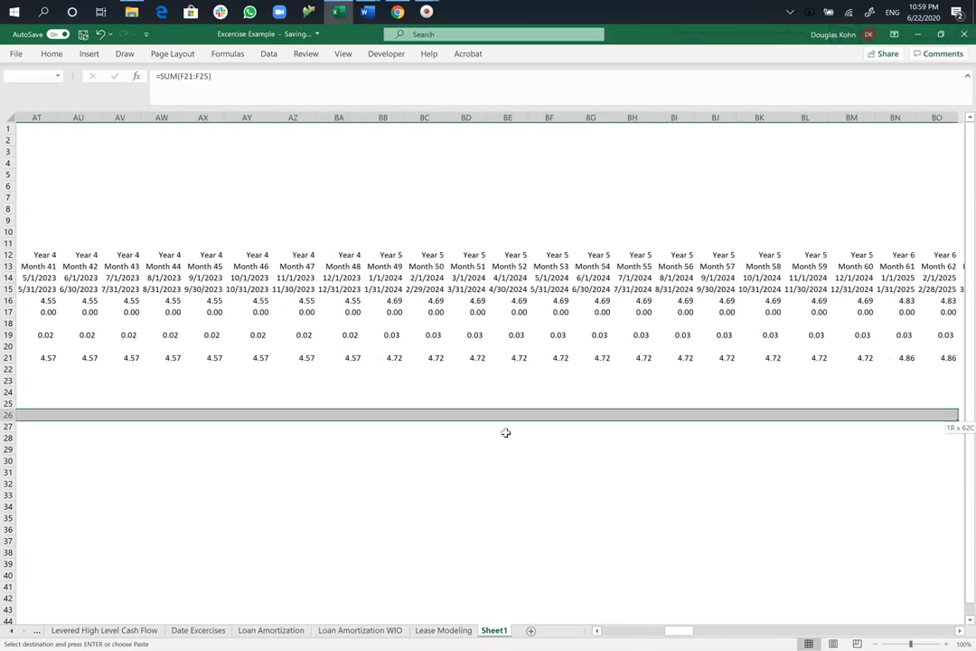
key("shift+Right")
key("shift+Right")
key("shift+Right")
key("shift+Right")
key("shift+Right")
key("shift+Right")
key("shift+Right")
key("shift+Right")
key("shift+Right")
key("shift+Right")
key("shift+Right")
key("shift+Right")
key("shift+Right")
key("shift+Right")
key("shift+Right")
key("shift+Right")
key("shift+Right")
key("shift+Right")
key("shift+Right")
key("shift+Right")
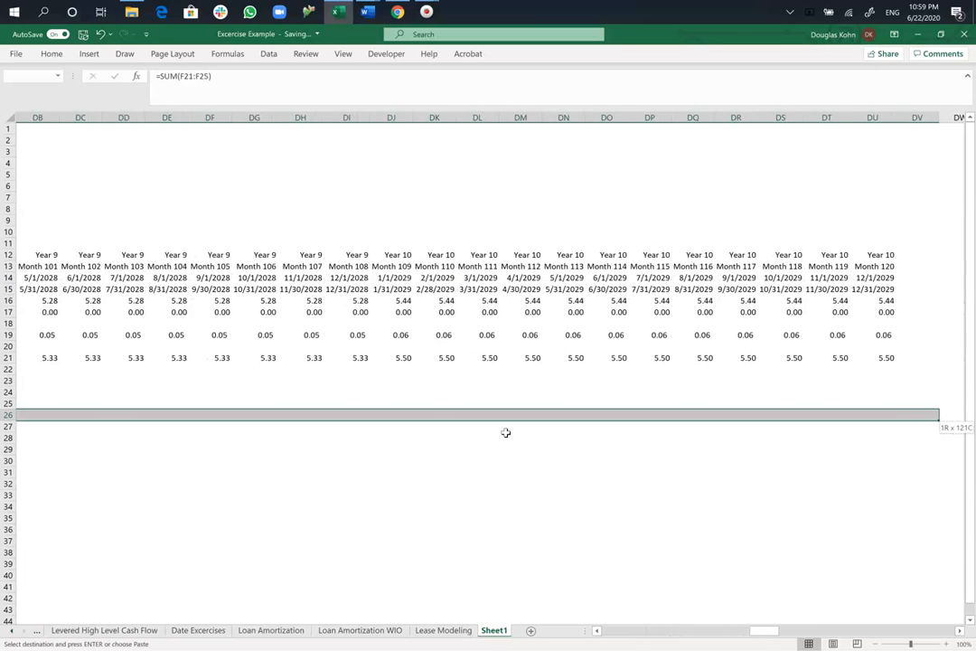
key("ctrl+v")
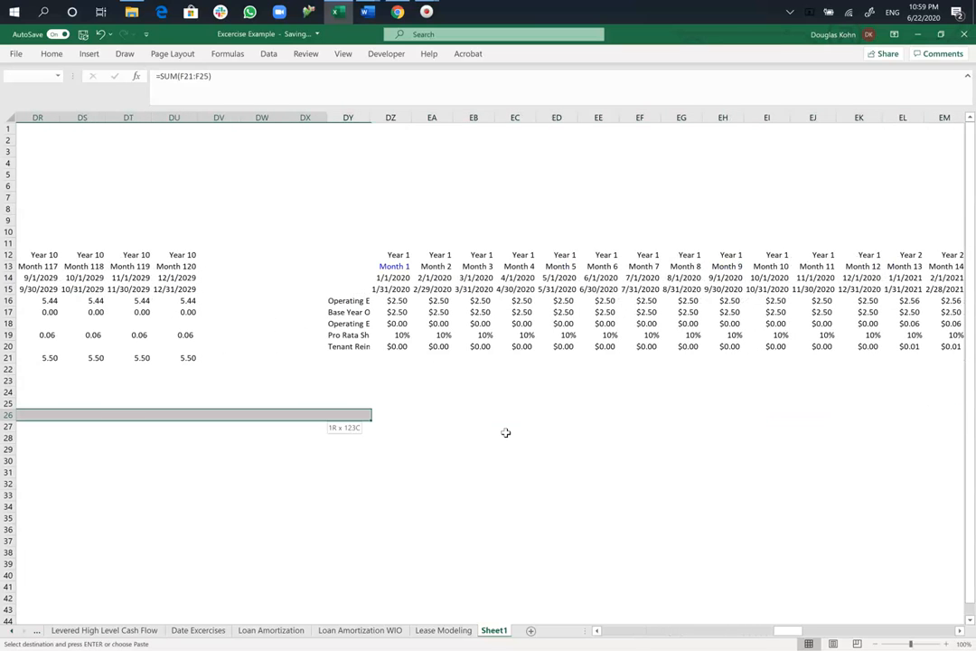
key("Left")
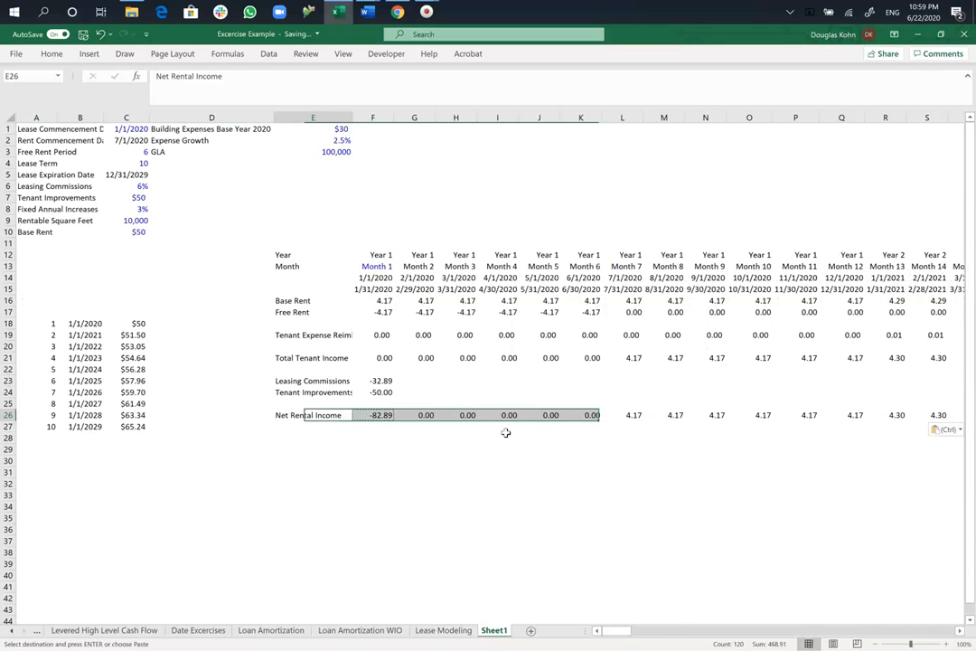
Inspect the net rental income formulas in row 26 across the Year 1 months to check their summed ranges.
key("Right")
key("Escape")
key("F2")
key("Escape")
key("Right")
key("Right")
key("F2")
key("Escape")
key("Right")
key("Right")
key("Right")
key("Right")
key("F2")
key("Escape")
key("Right")
key("Right")
key("Right")
key("F2")
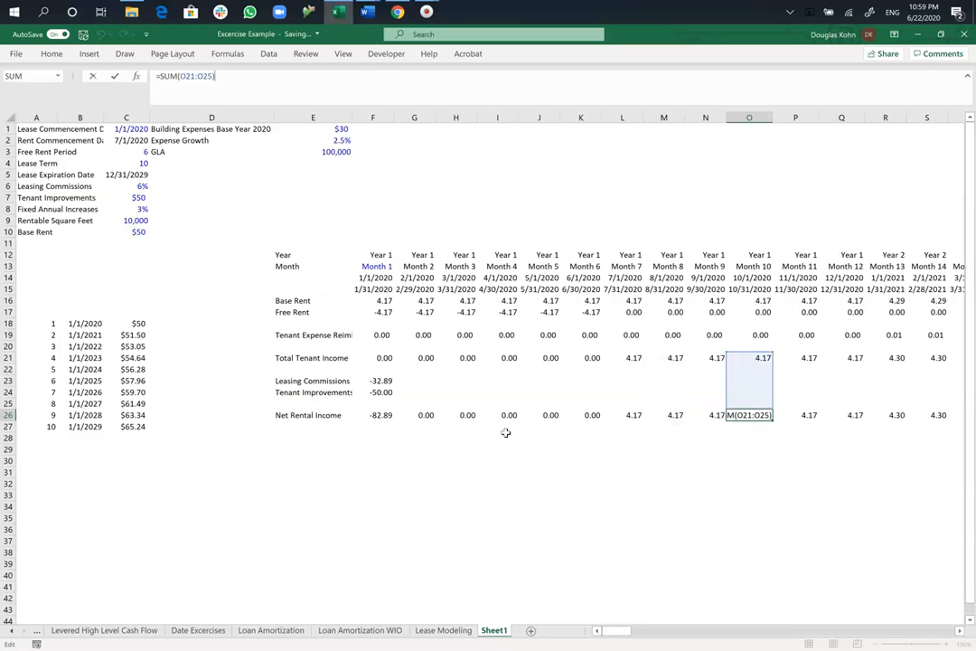
key("Escape")
key("Right")
key("F2")
key("Escape")
key("Right")
key("F2")
key("Escape")
key("Right")
key("Left")
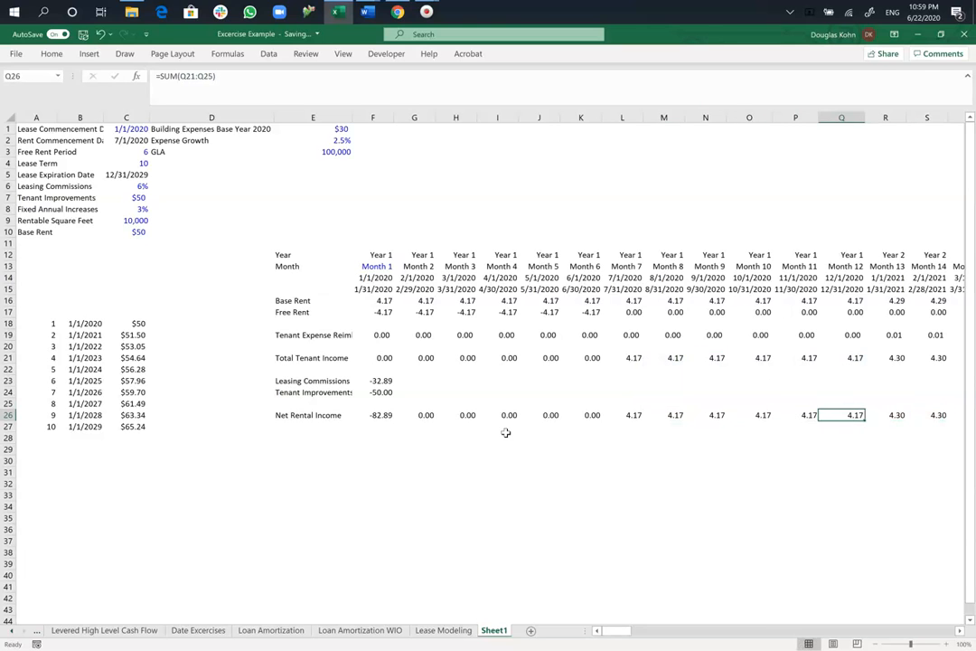
Examine the net rental income values at the end of row 26, around the Year 10 months.
key("ctrl+Right")
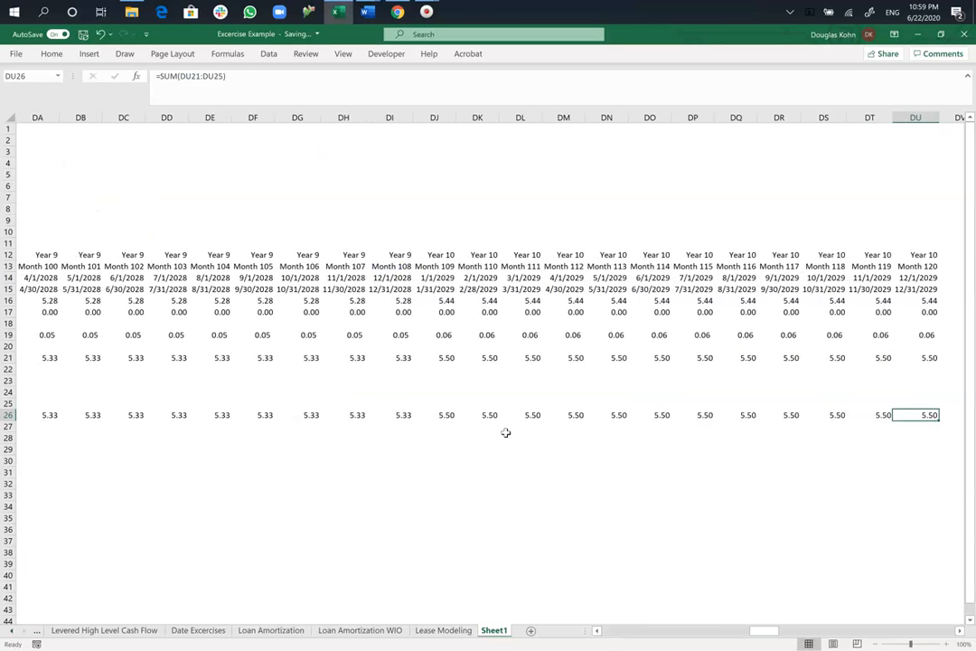
key("Left")
key("Left")
key("Left")
key("Left")
key("Left")
key("Left")
key("Left")
key("Left")
key("Left")
key("Left")
key("Left")
key("Left")
key("Left")
key("Left")
key("Left")
key("Left")
key("Left")
key("Left")
key("Left")
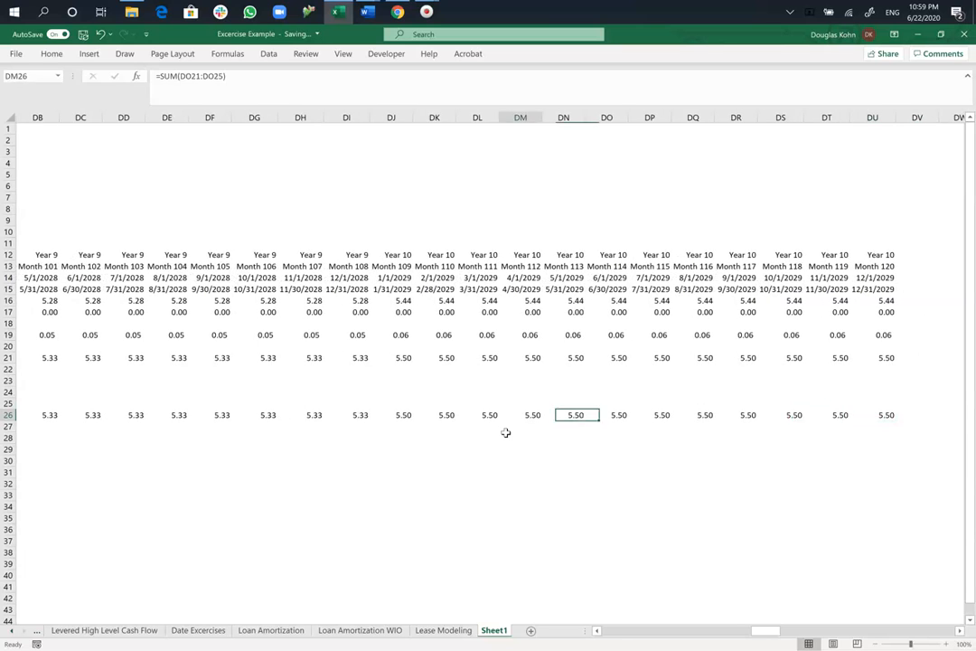
key("ctrl+Left")
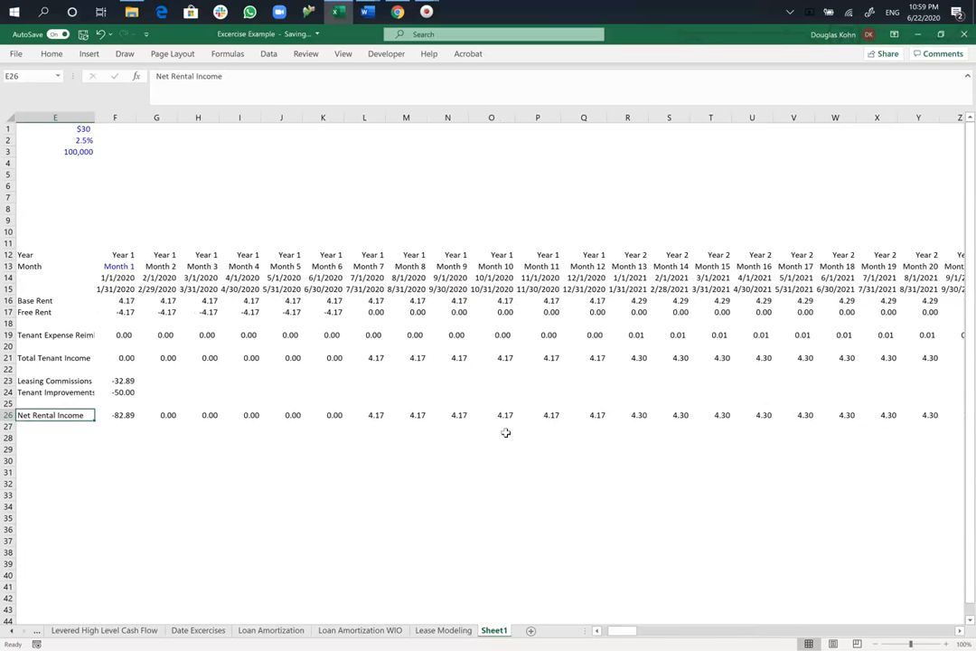
Label E28 as Total Rental Income, leaving one blank row below Net Rental Income.
key("Home")
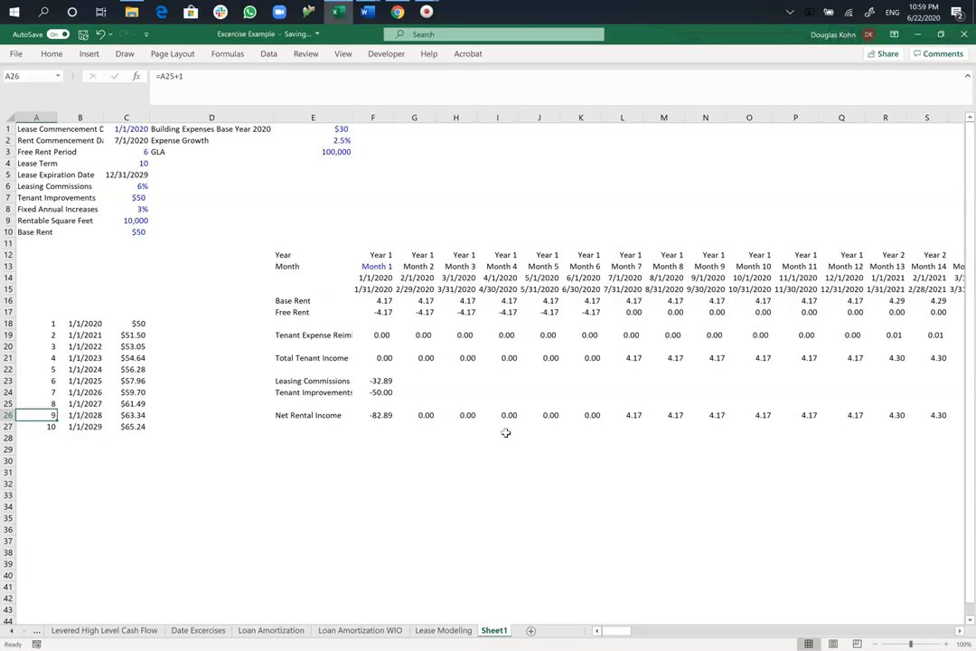
key("Down")
key("Right")
key("Down")
key("Right")
key("Right")
key("Right")
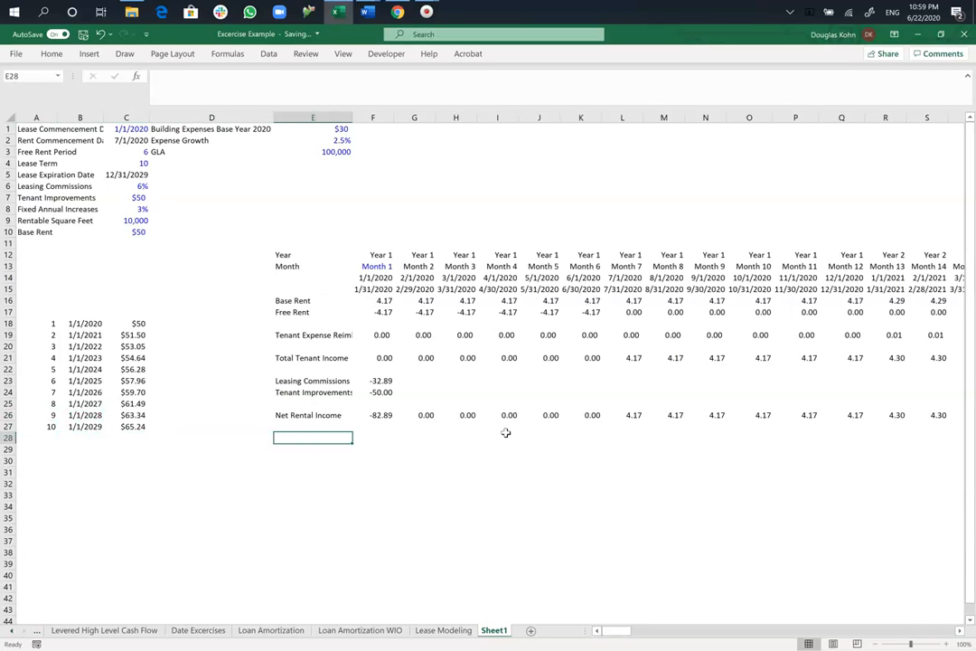
type("Tota")
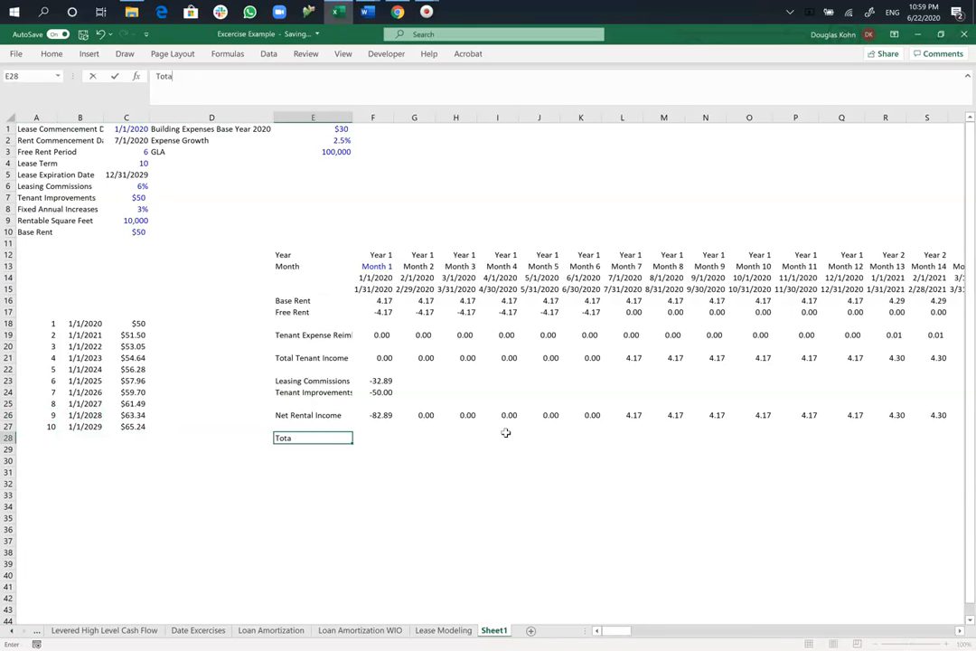
type("l Rental Income")
key("Return")
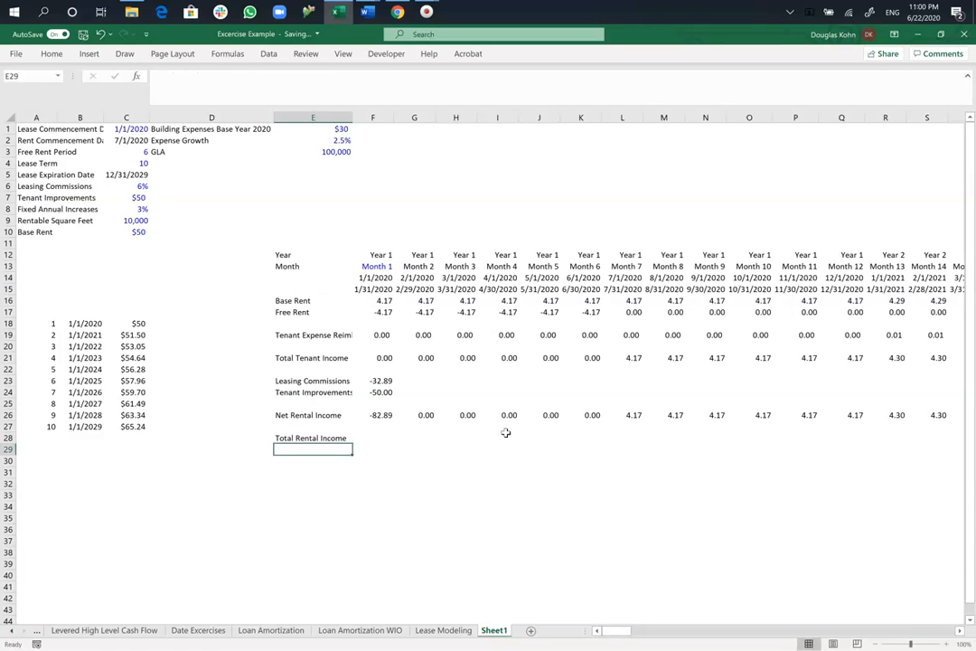
Enter =SUM(F26:DU26) in F28 to total the net rental income over all 120 months.
key("Up")
key("Right")
type("=SUM(")
key("Up")
key("Up")
key("ctrl+shift+Right")
key("Return")
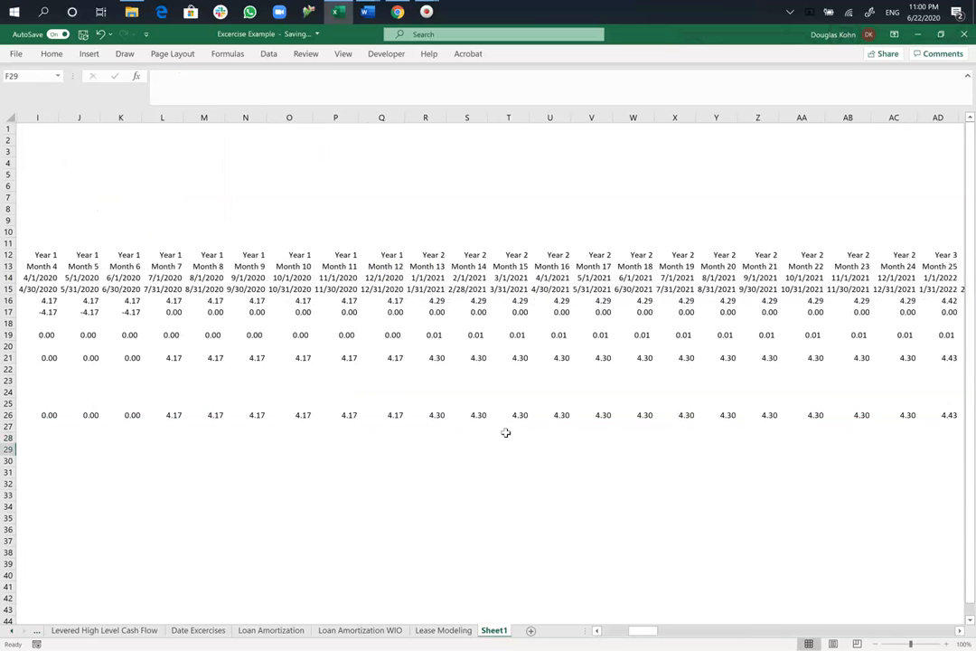
Format the total rental income in F28 as currency with no decimal places.
key("Left")
key("Left")
key("Up")
key("Right")
key("Right")
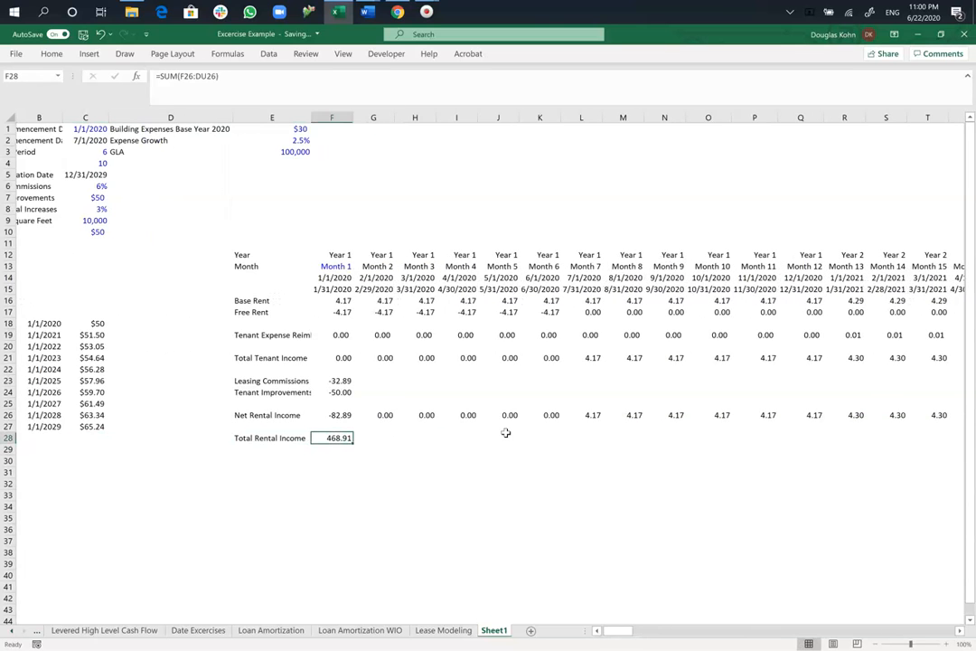
key("ctrl+shift+4")
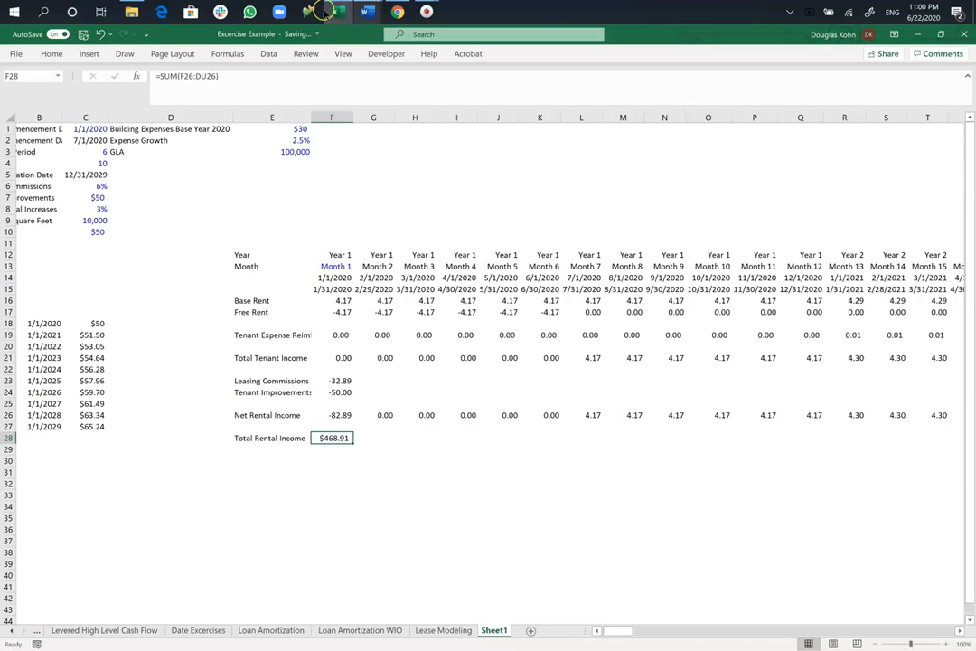
left_click(52, 53)
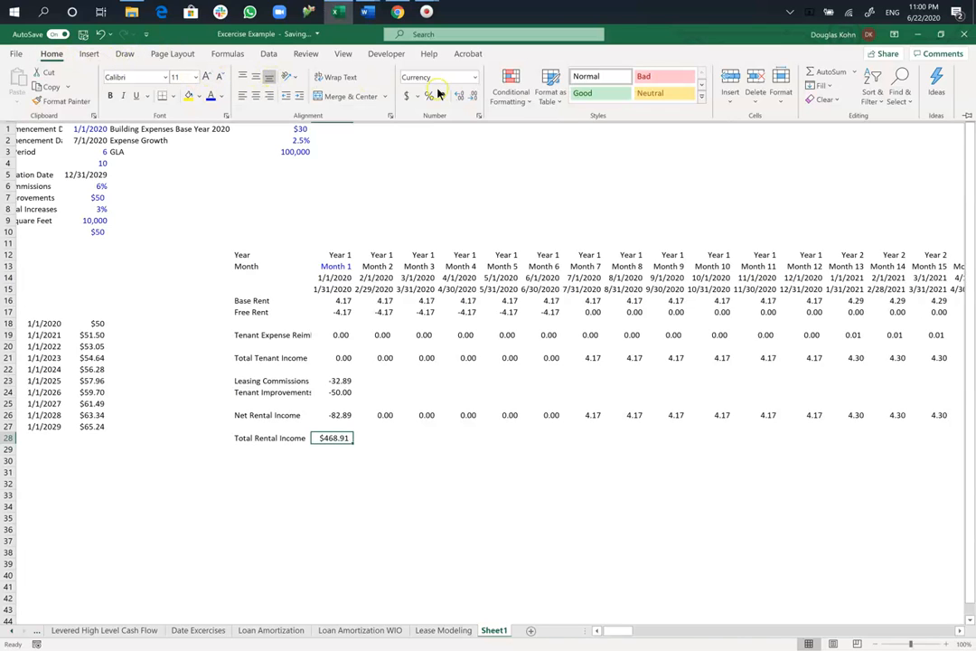
double_click(471, 97)
left_click(267, 442)
left_click(260, 450)
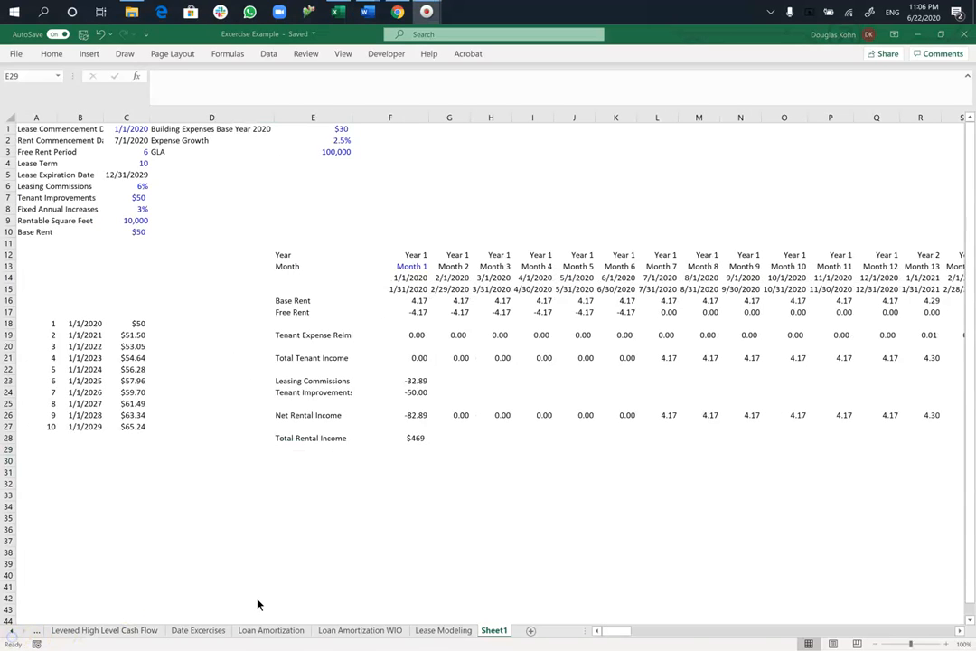
Enter =XNPV(C11,F26:DU26,F14:DU14) in F29 to discount the monthly net rental income by its period start dates.
left_click(330, 513)
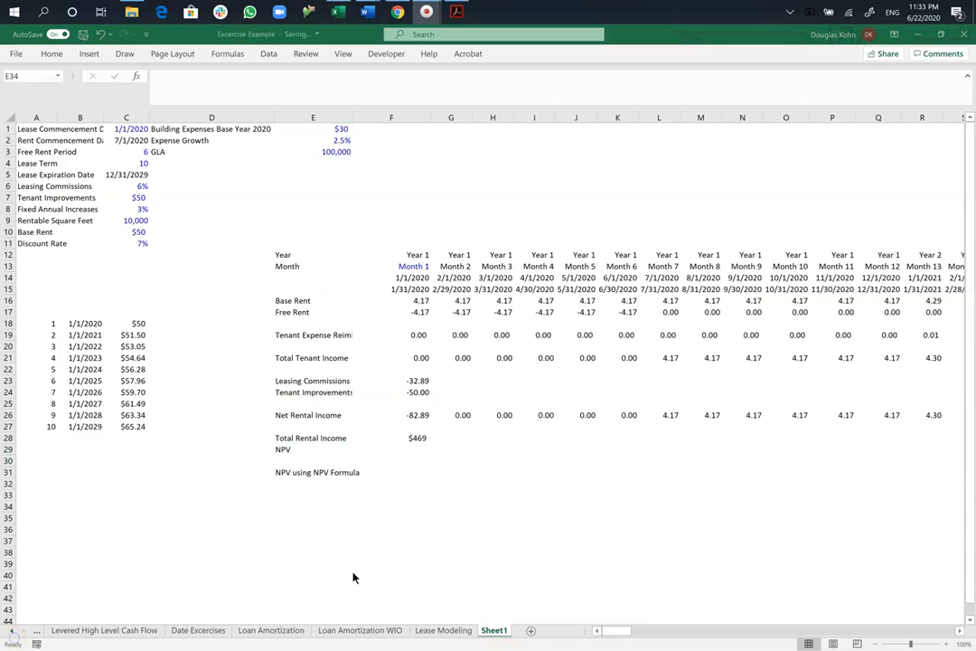
left_click(425, 451)
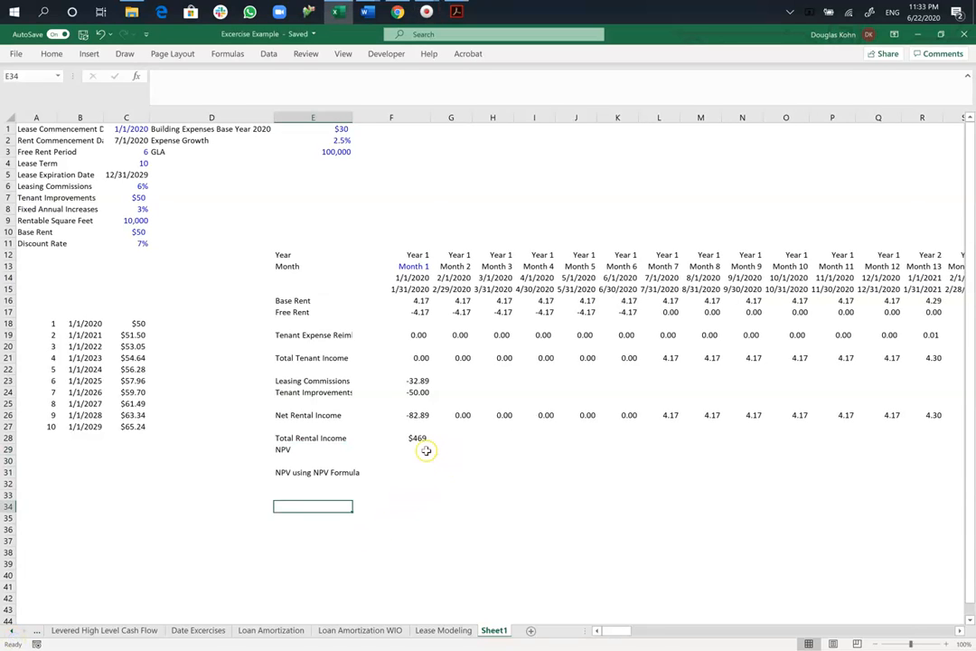
left_click(425, 450)
type("=xn")
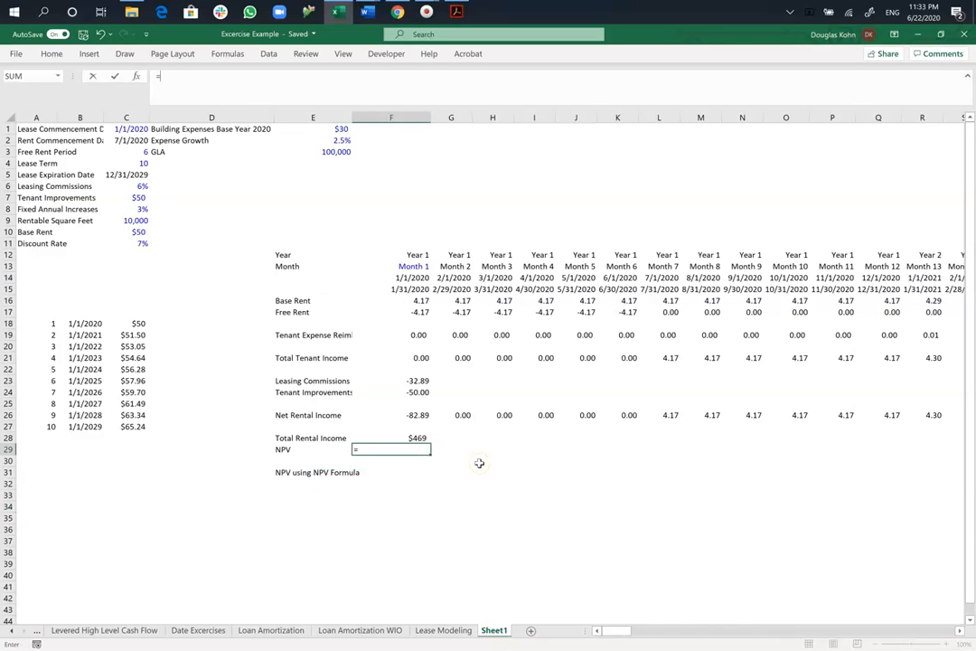
key("Tab")
key("Left")
key("Left")
key("Up")
key("Up")
key("Up")
key("Up")
key("Up")
key("Up")
key("Up")
key("Up")
key("Up")
key("Up")
key("Up")
key("Up")
key("Up")
key("Up")
key("Left")
key("Up")
key("Up")
key("Up")
key("Up")
type(",")
key("Up")
key("Up")
key("Up")
key("ctrl+shift+Right")
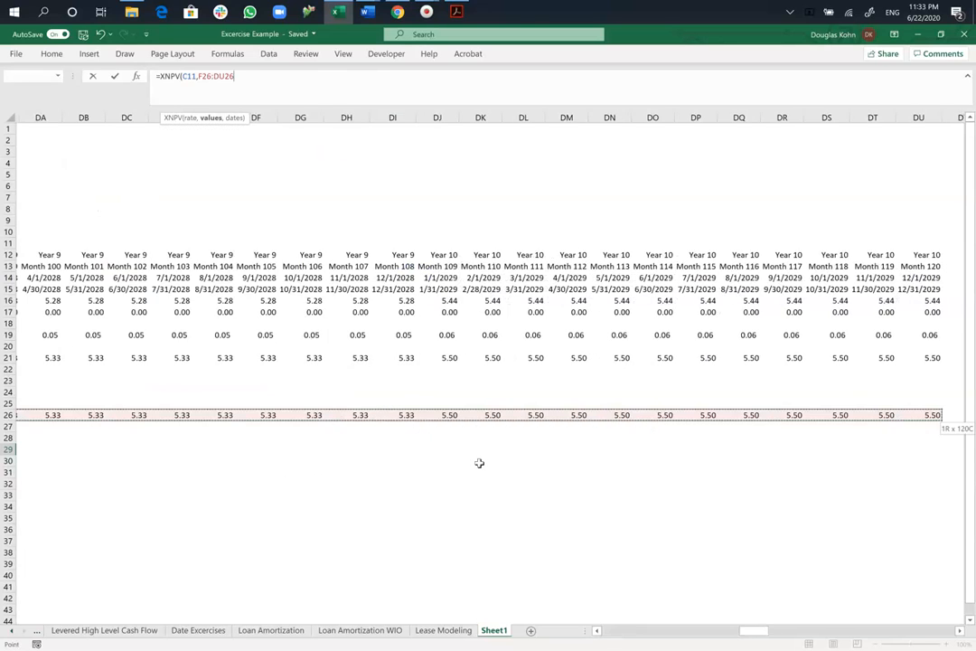
type(",")
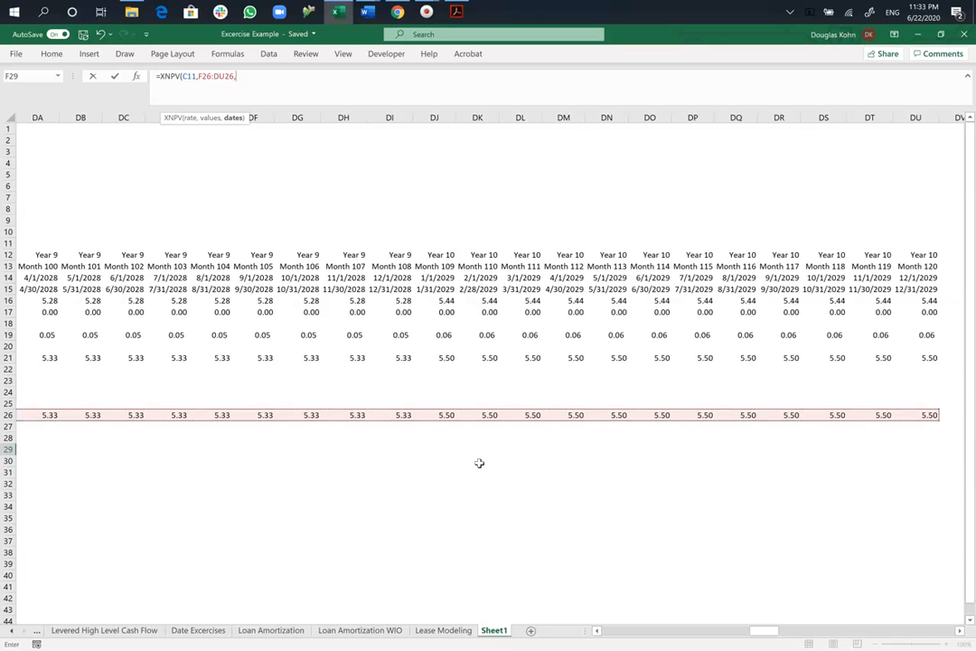
key("Left")
key("Left")
key("Up")
key("Up")
key("Up")
key("Up")
key("Up")
key("Up")
key("Up")
key("Up")
key("Up")
key("Up")
key("Up")
key("Up")
key("Up")
key("Up")
key("Up")
key("Right")
key("Right")
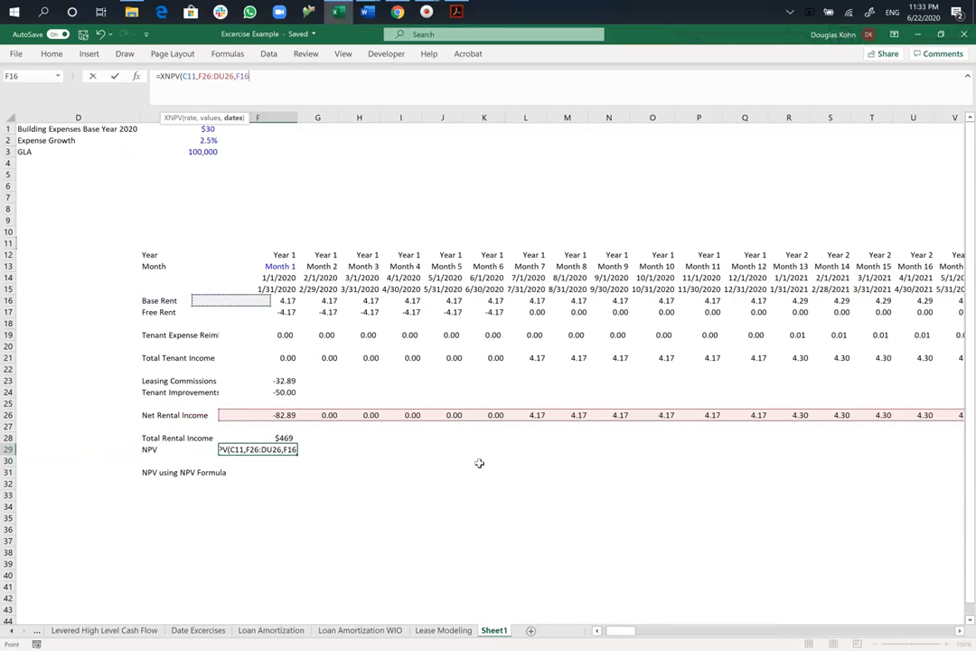
key("ctrl+shift+Right")
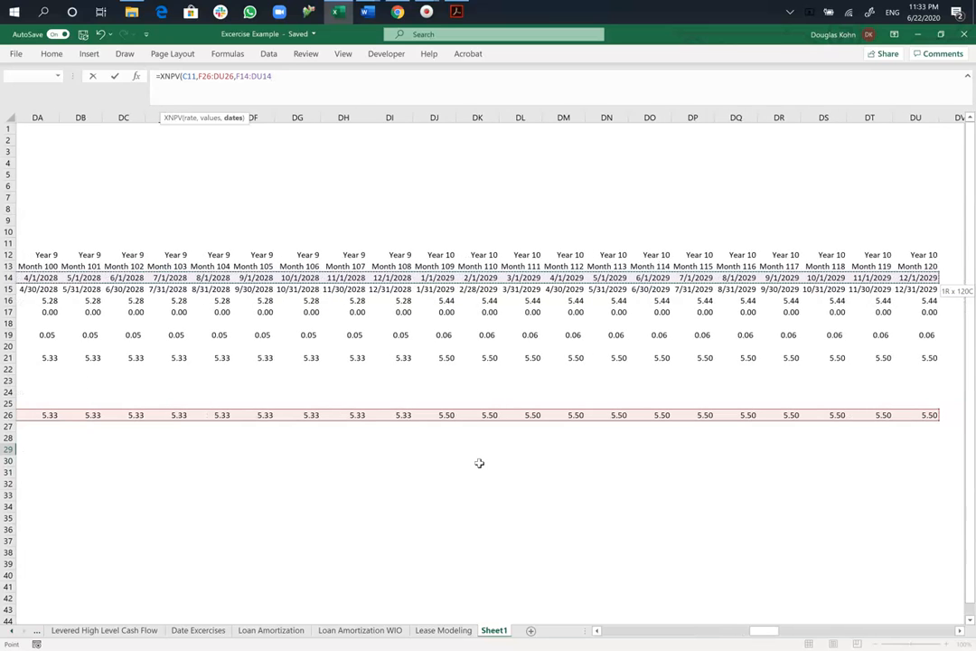
key("Return")
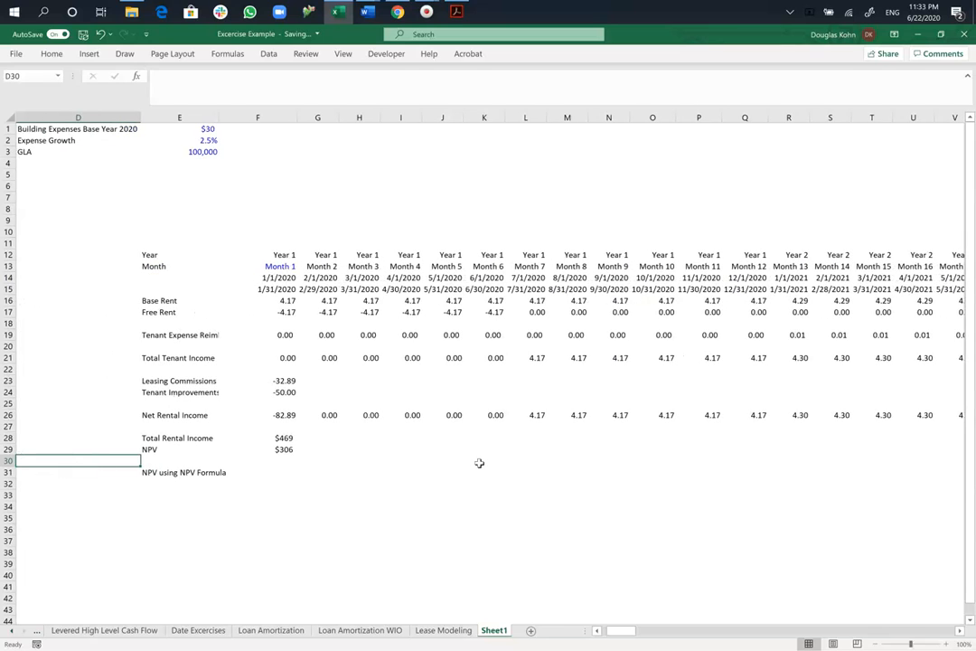
Begin an NPV formula in F31 with the monthly rate C11/12 and the net rental income range G26:DU26.
key("Down")
key("Right")
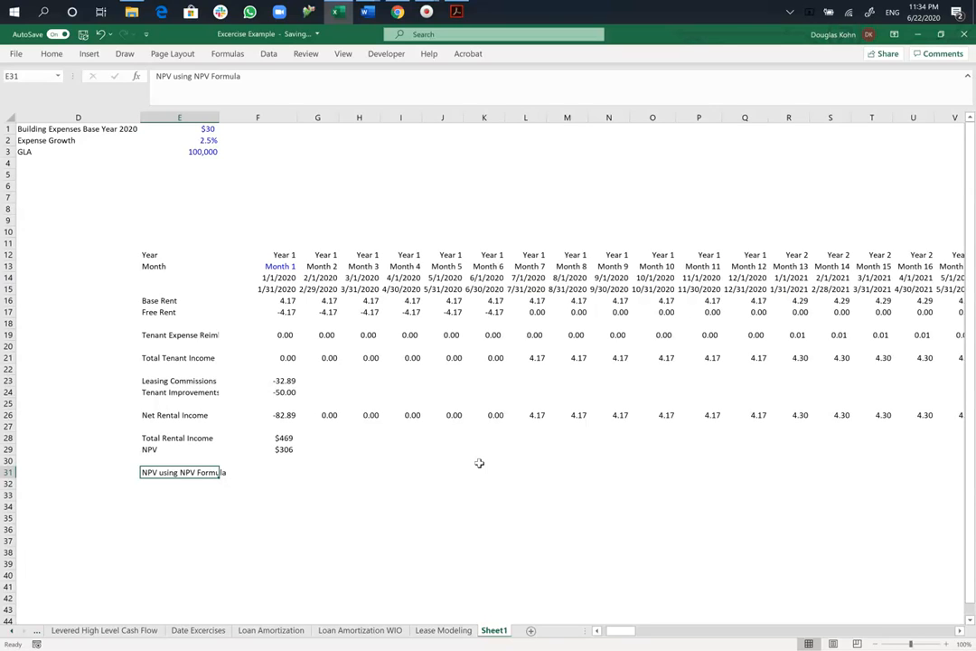
key("Right")
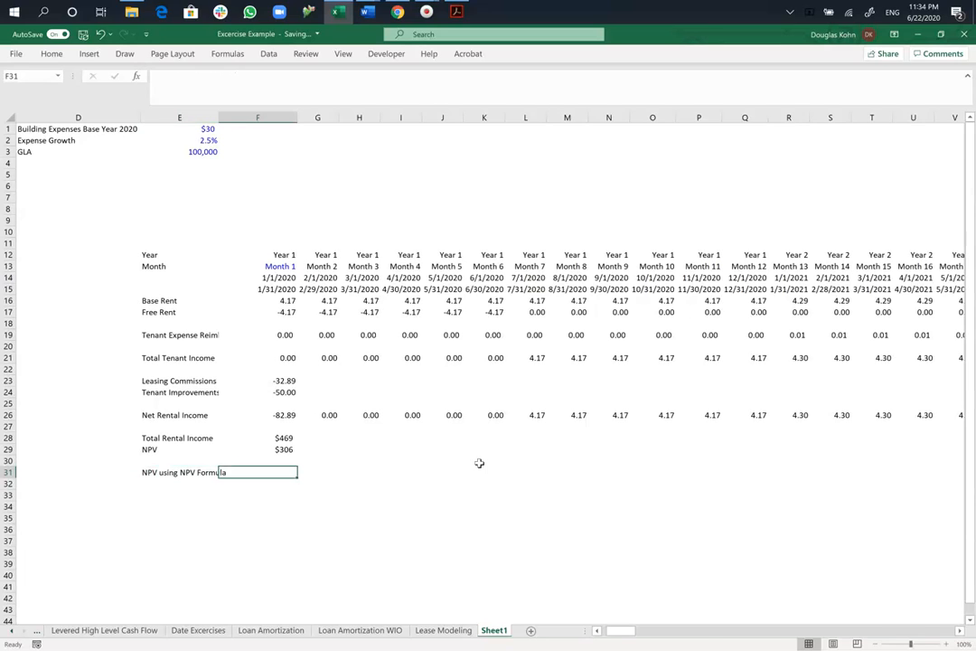
type("=n")
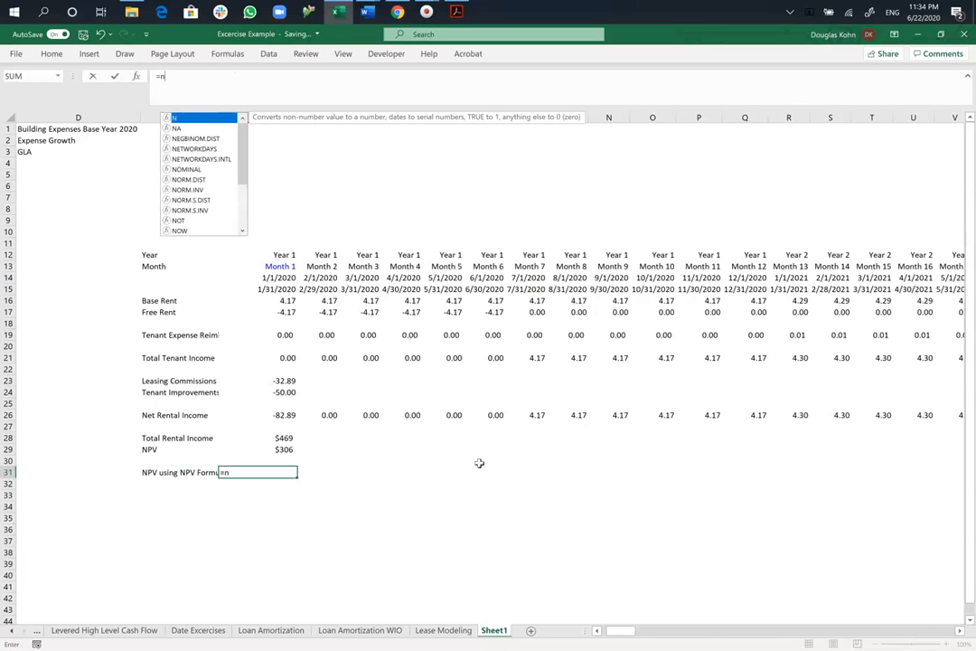
type("pv")
key("Tab")
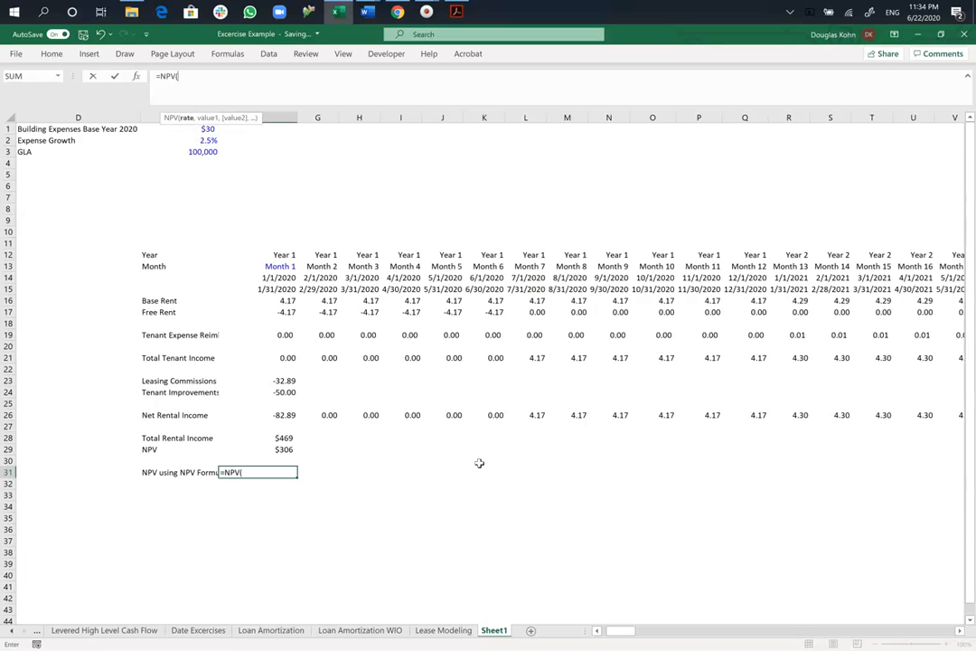
key("Up")
key("Left")
key("Left")
key("Left")
key("Left")
key("Left")
key("Up")
key("Up")
key("Up")
key("Up")
key("Up")
key("Up")
key("Up")
key("Up")
key("Up")
key("Up")
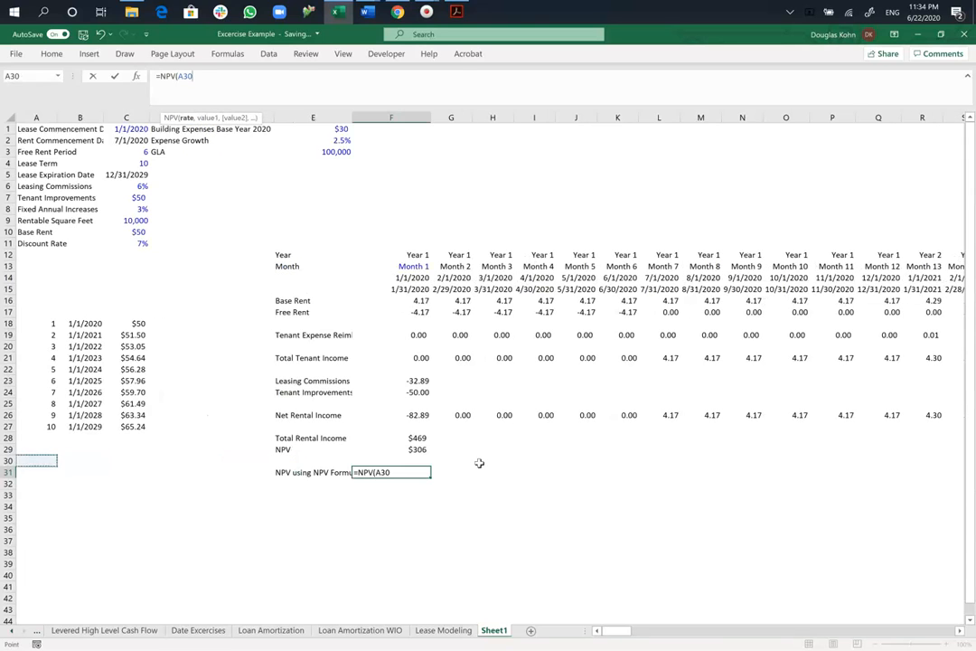
key("Up")
key("Up")
key("Up")
key("Up")
key("Up")
key("Up")
key("Up")
key("Up")
key("Up")
key("Up")
key("Up")
key("Up")
key("Up")
key("Right")
key("Down")
key("Right")
key("Down")
key("Down")
key("Down")
type("/12")
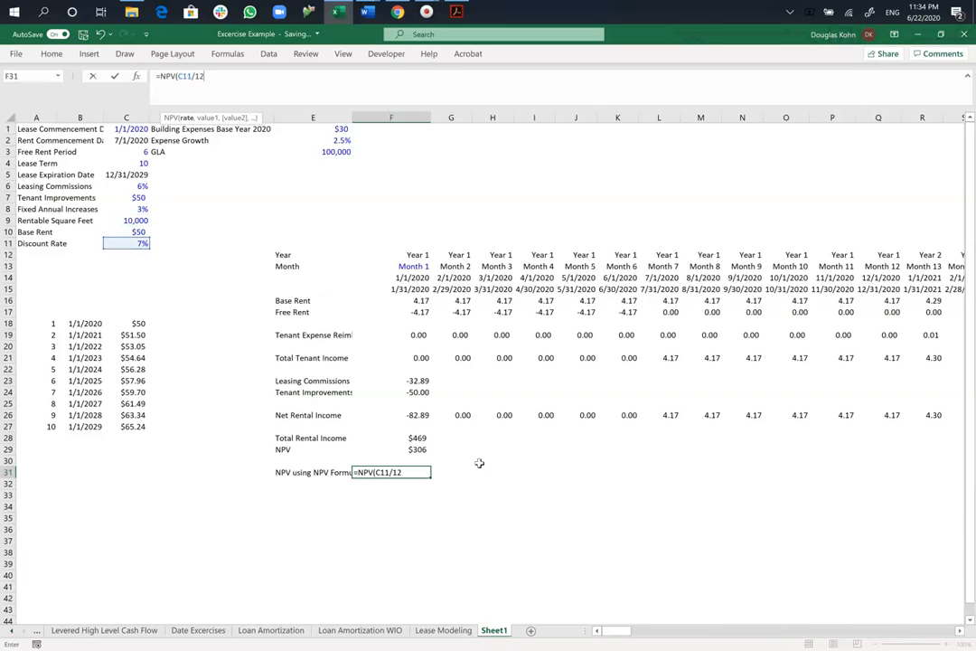
type(",")
key("Up")
key("Up")
key("Up")
key("Up")
key("Up")
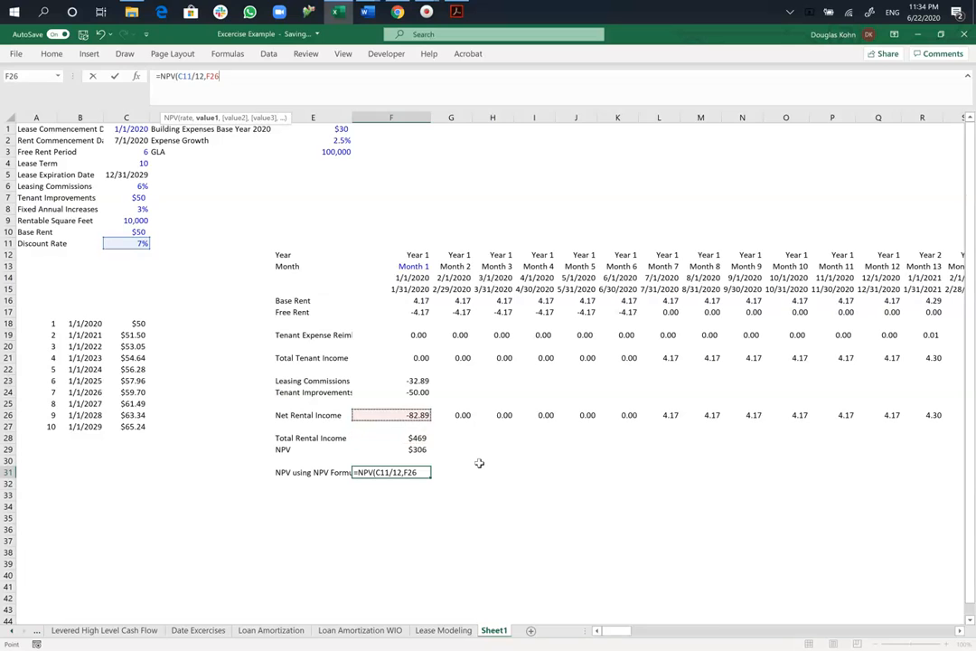
key("Right")
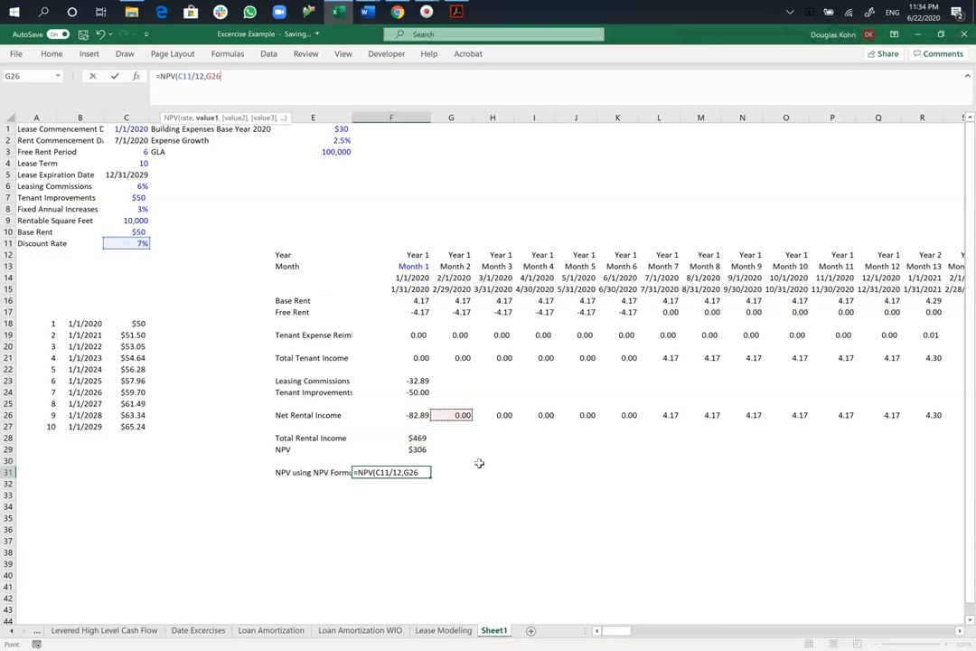
key("ctrl+shift+Right")
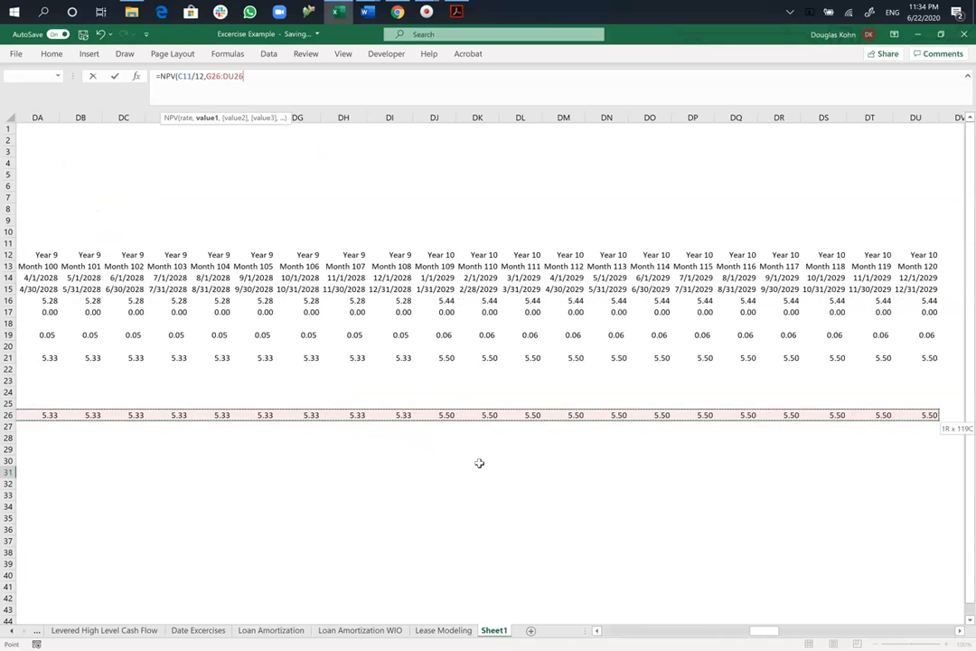
type(",")
key("Up")
key("Left")
key("Left")
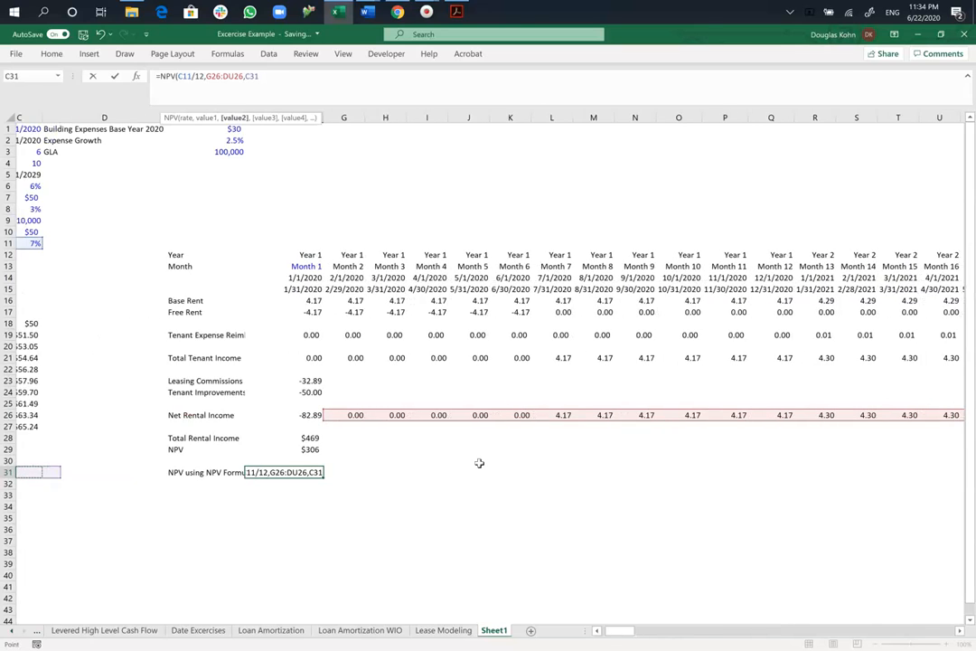
key("Right")
key("Right")
key("Up")
key("Up")
key("Up")
key("BackSpace")
key("BackSpace")
key("BackSpace")
key("BackSpace")
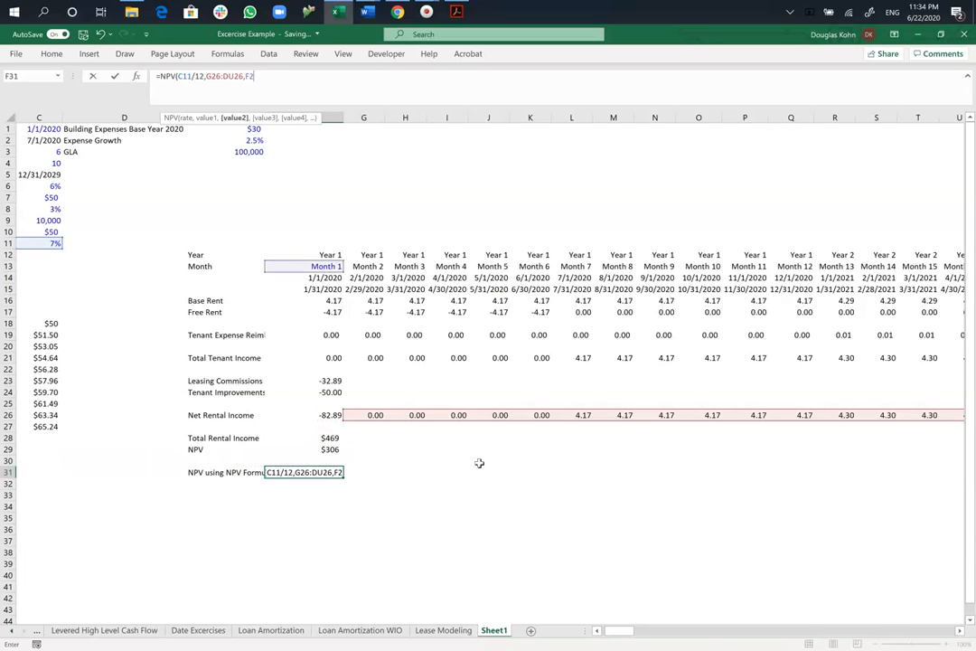
Complete F31 as =NPV(C11/12,G26:DU26)+F26, adding the Month 1 net rental income undiscounted.
type(")+")
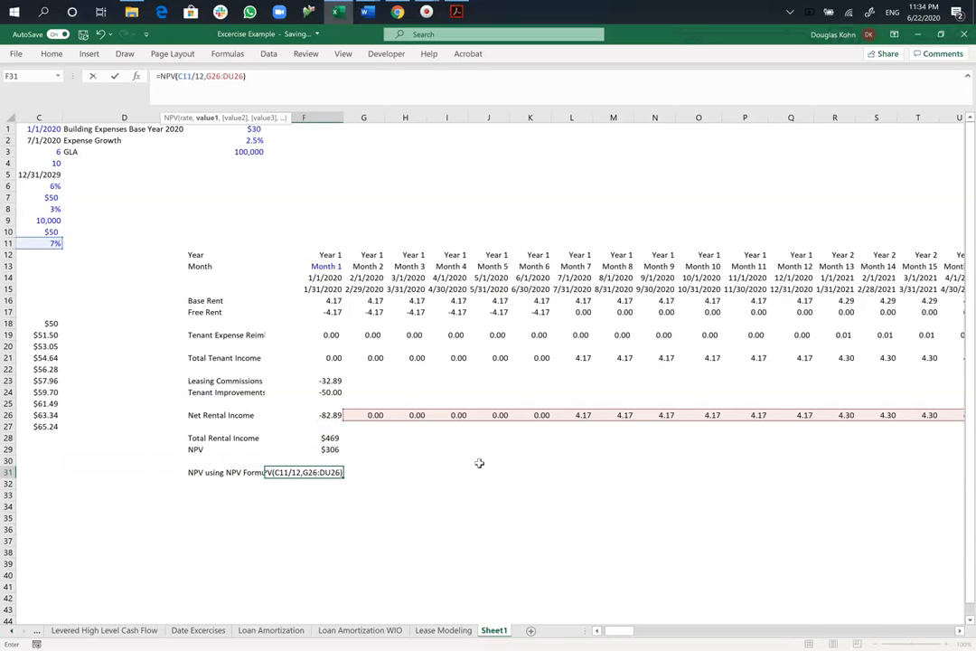
left_click(334, 415)
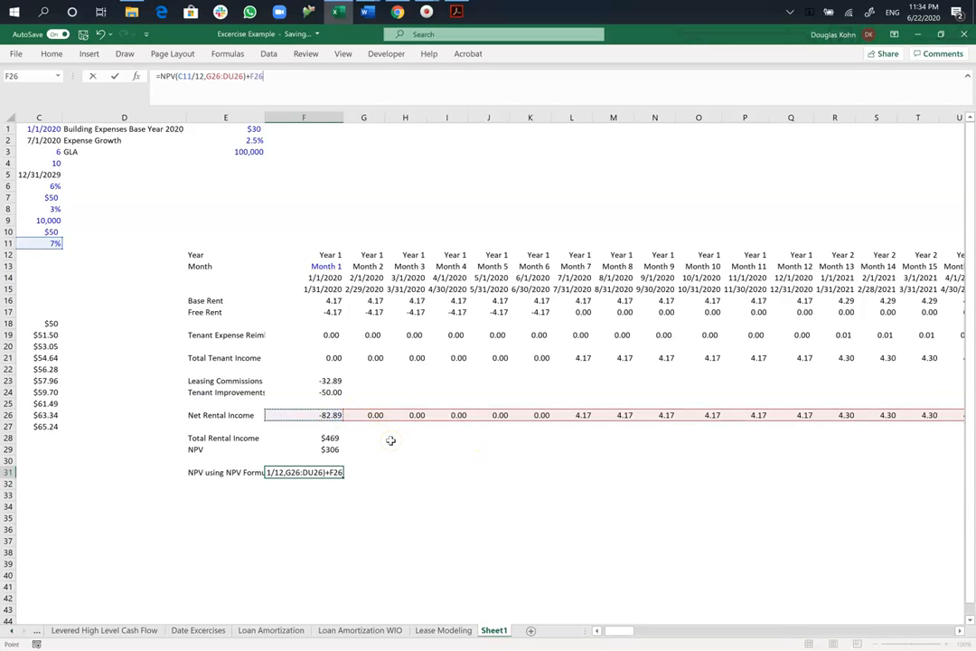
key("ctrl+Return")
Review the NPV formula in F31 and compare its result with the XNPV result in F29.
key("F2")
key("Escape")
key("Down")
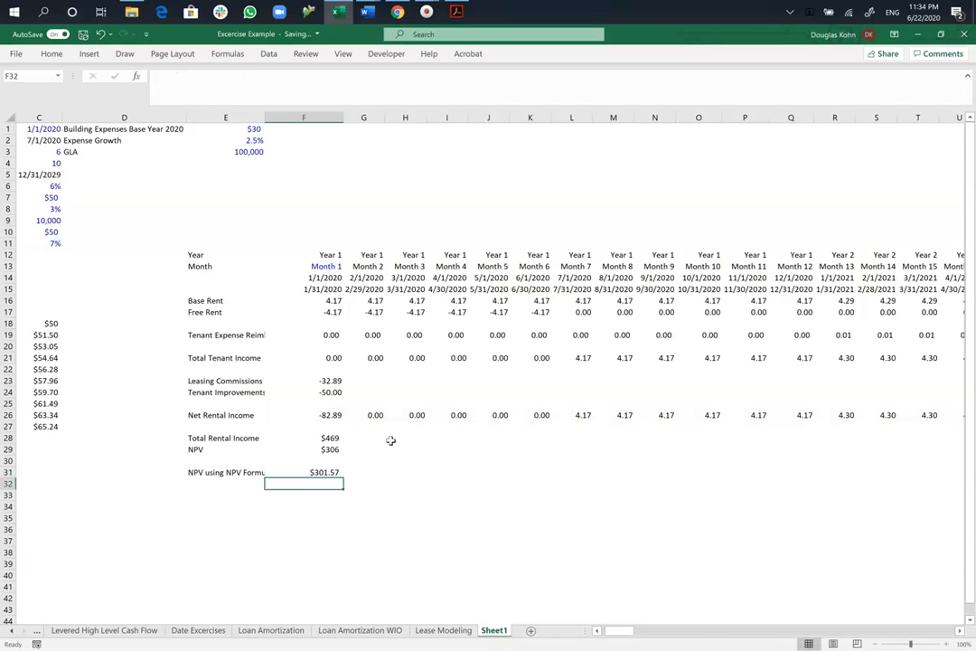
key("Left")
key("Up")
key("Up")
key("Up")
key("Right")
key("Right")
key("Left")
key("Left")
key("Left")
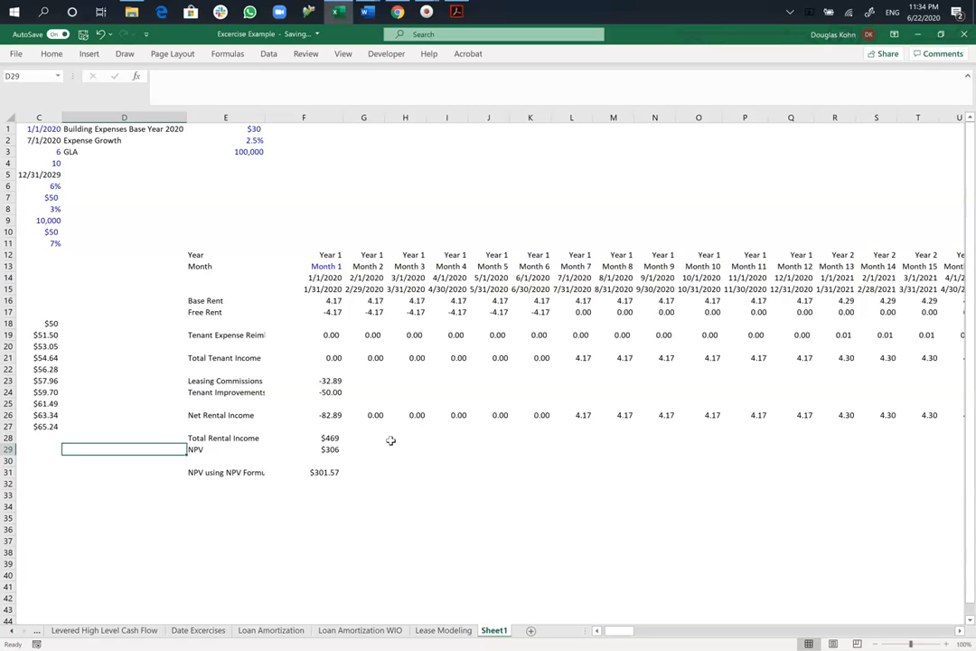
key("Down")
key("Down")
key("Right")
key("Right")
key("F2")
key("Escape")
key("Left")
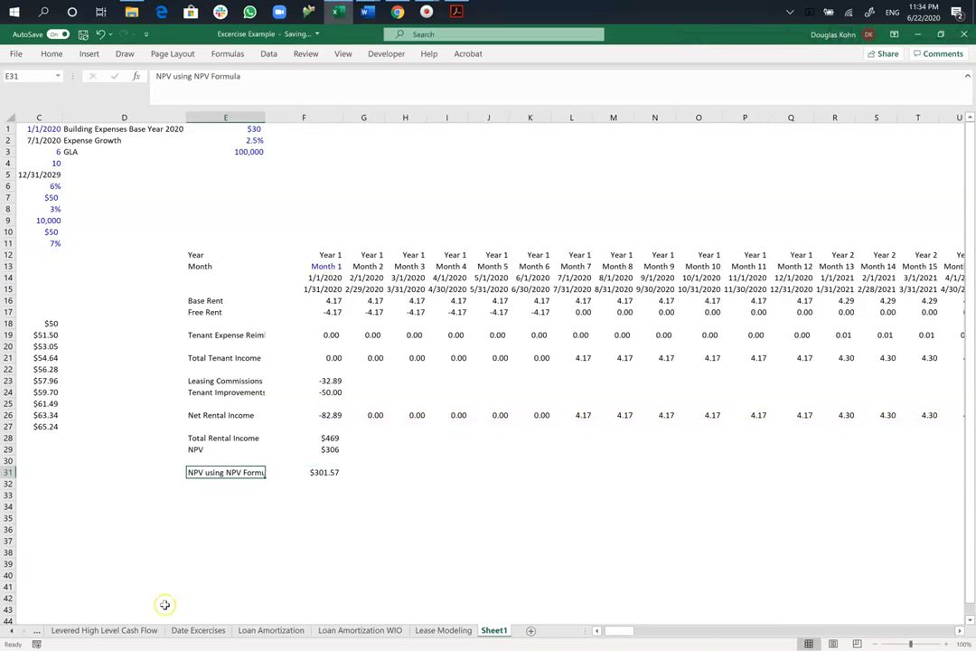